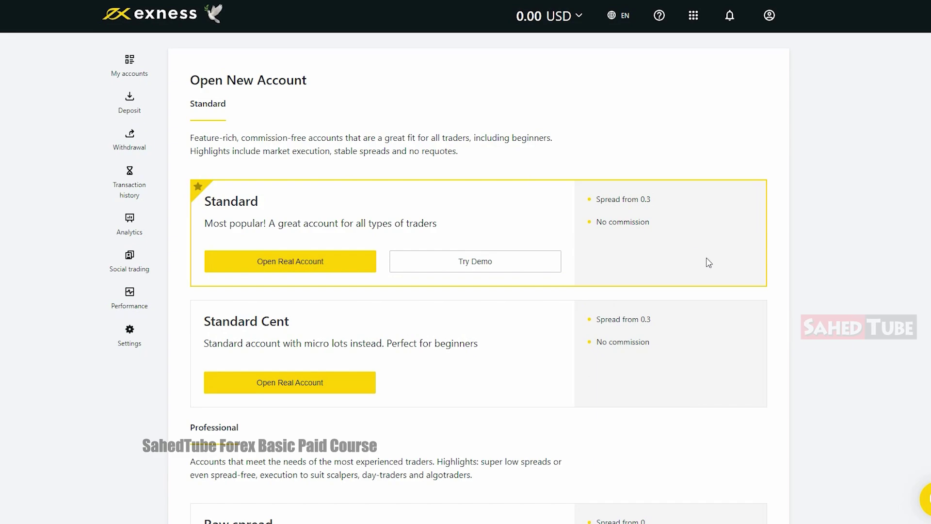
scroll(725, 222, "down", 1)
scroll(727, 227, "up", 1)
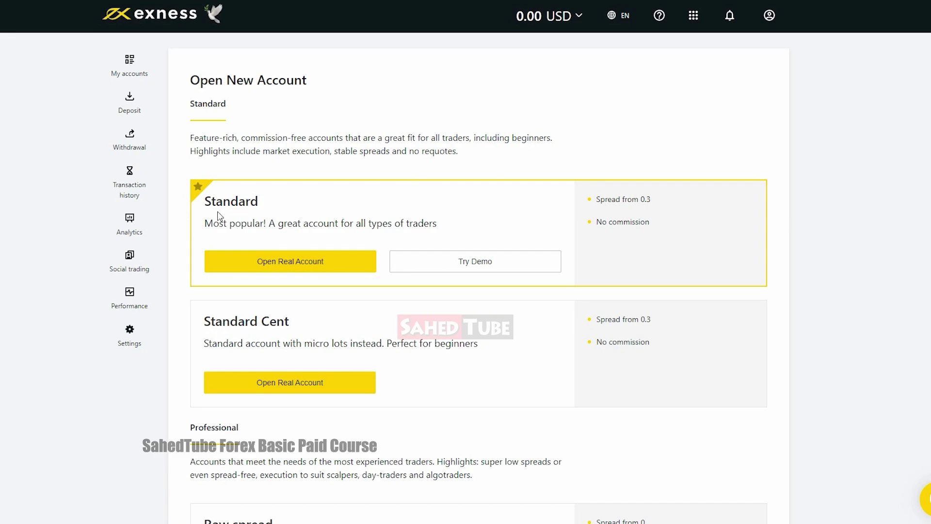
left_click_drag(202, 199, 289, 210)
scroll(303, 251, "down", 2)
scroll(208, 329, "down", 2)
left_click_drag(213, 304, 318, 298)
scroll(318, 297, "down", 2)
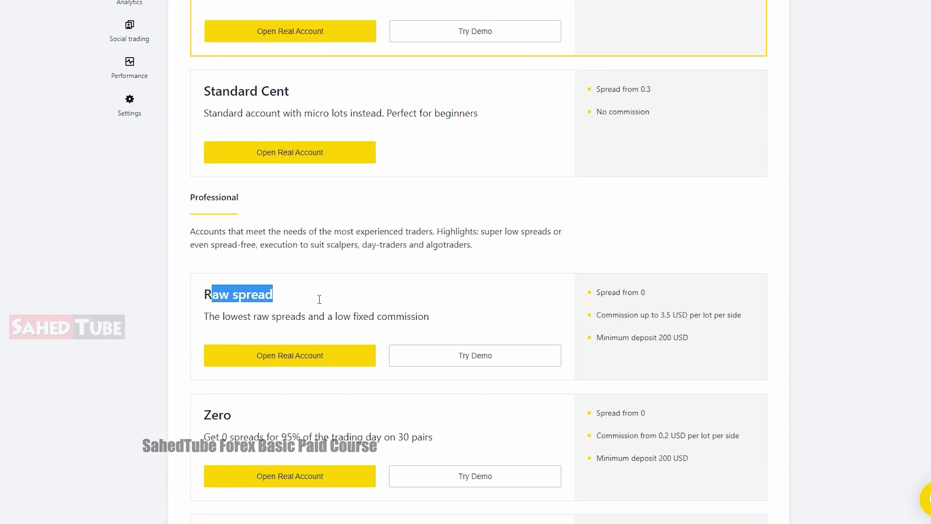
left_click_drag(211, 314, 231, 314)
left_click_drag(216, 434, 224, 435)
scroll(513, 326, "up", 6)
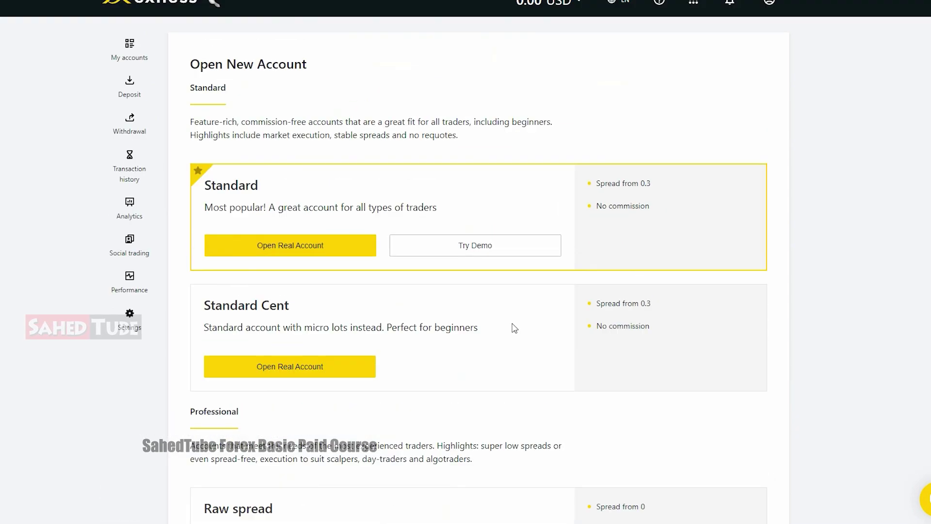
scroll(329, 167, "down", 2)
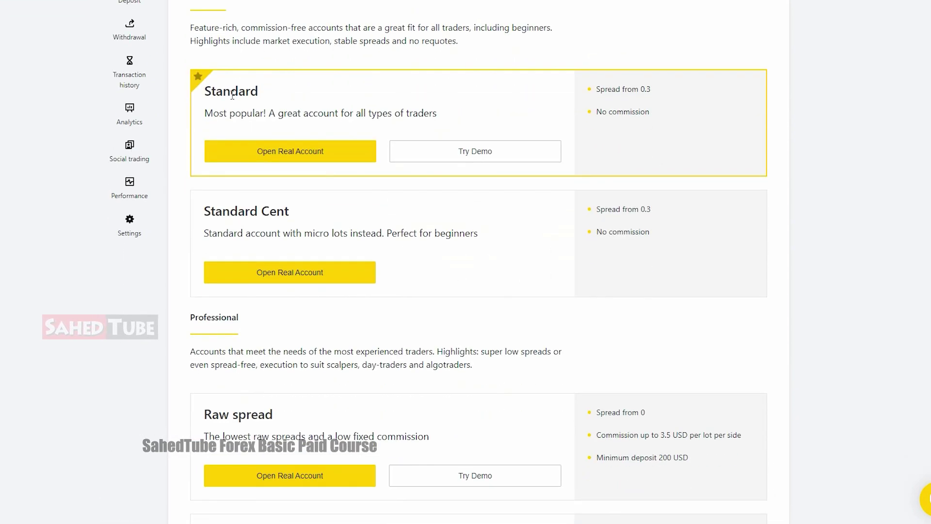
left_click_drag(231, 91, 343, 113)
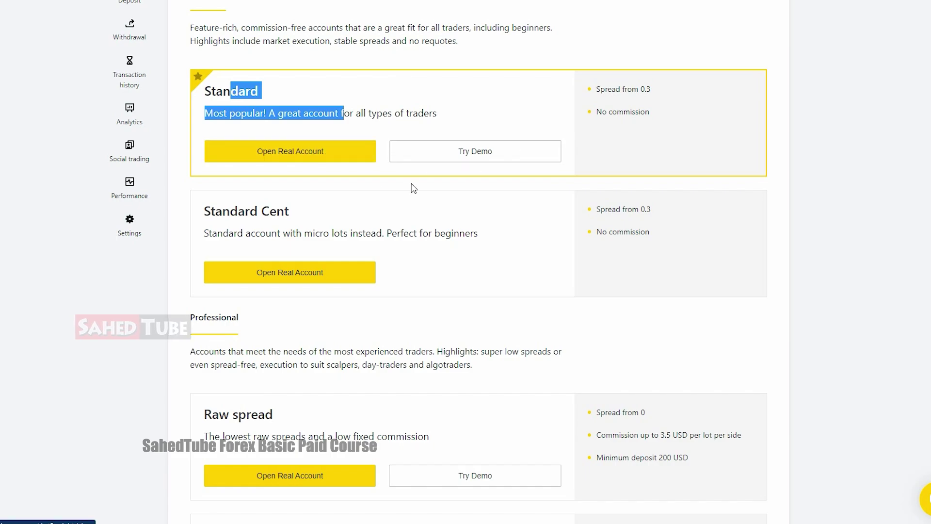
scroll(411, 188, "down", 2)
scroll(415, 191, "up", 1)
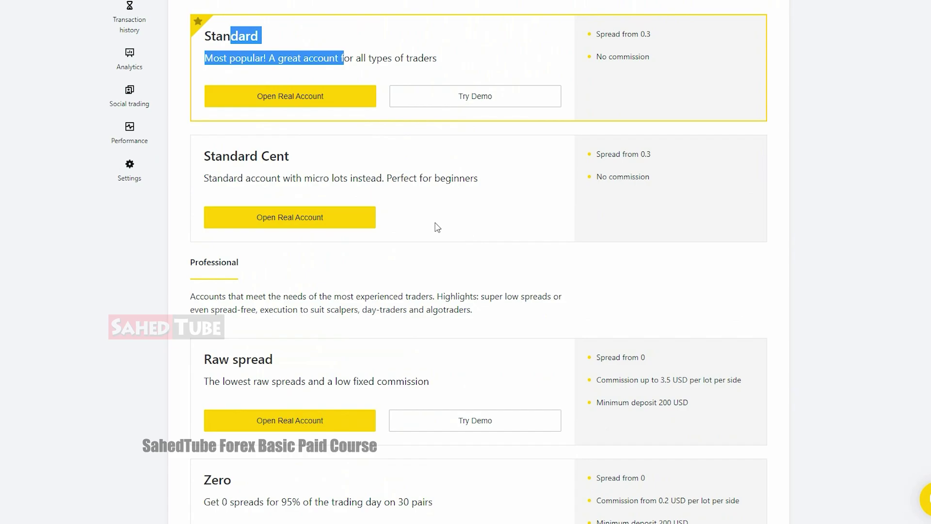
scroll(435, 225, "down", 4)
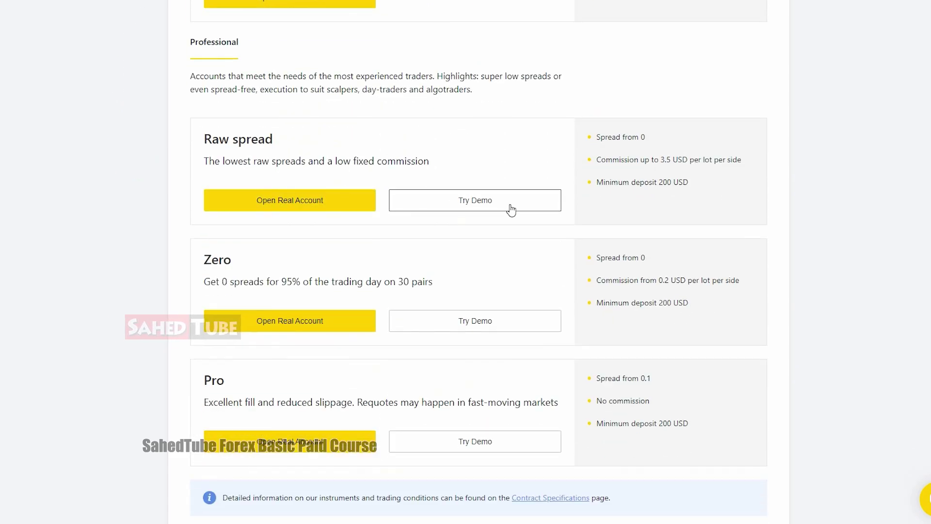
scroll(511, 209, "down", 3)
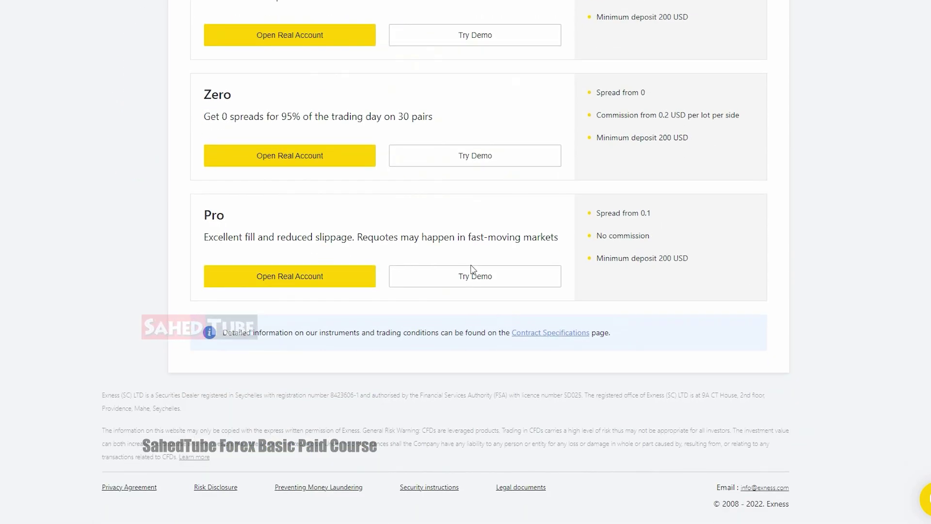
scroll(473, 269, "up", 10)
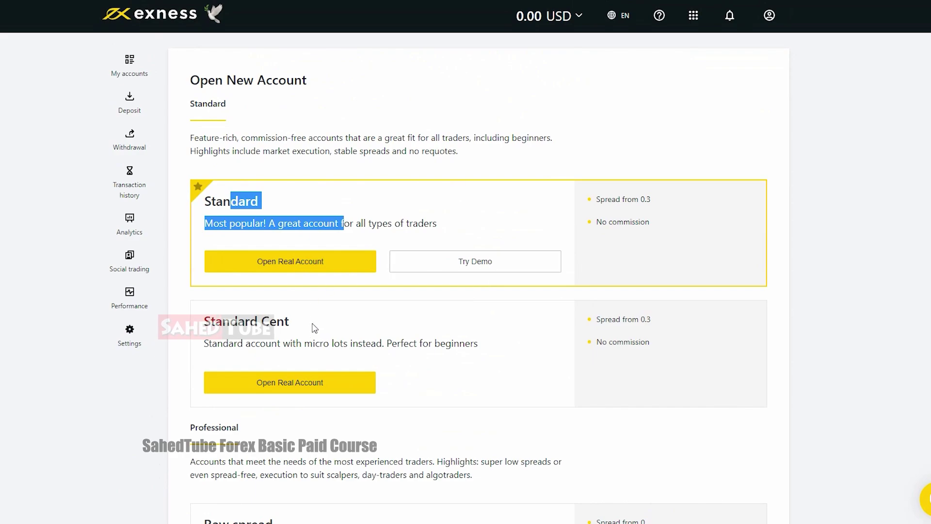
left_click_drag(314, 328, 236, 320)
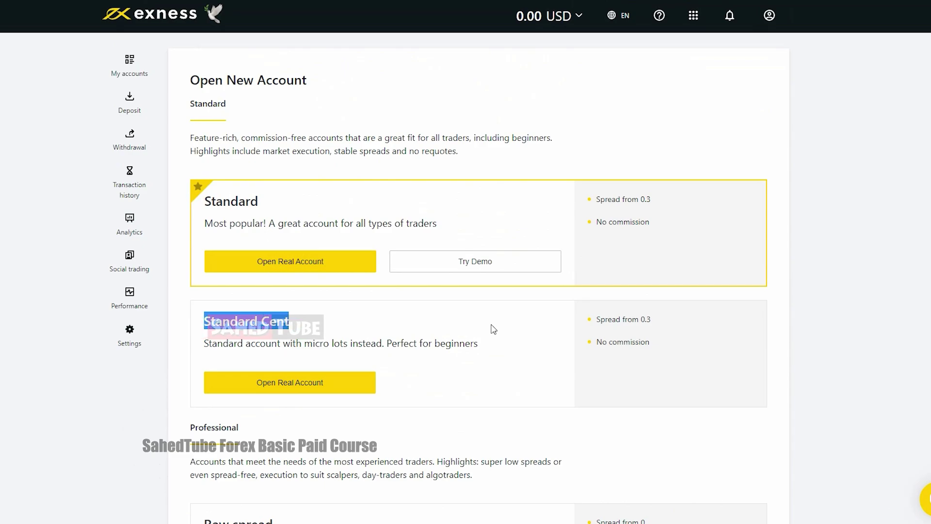
scroll(493, 329, "down", 10)
scroll(296, 260, "up", 8)
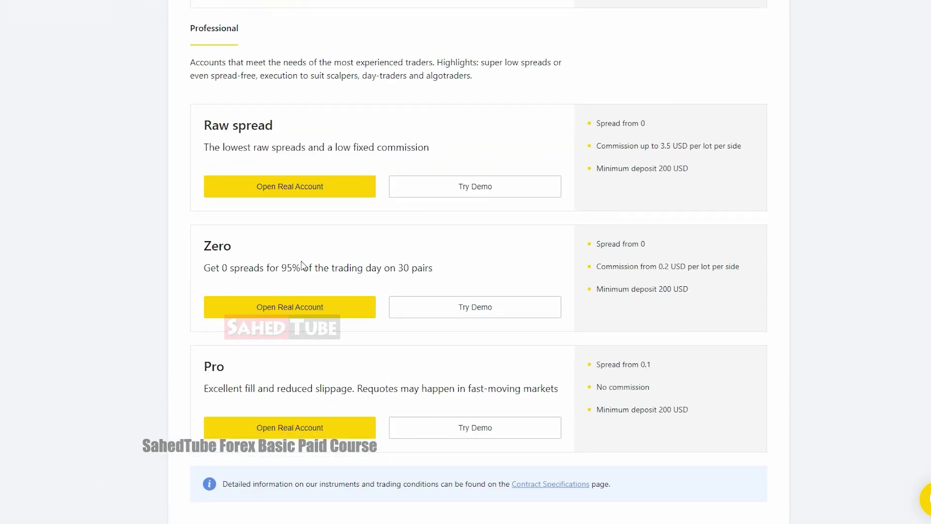
scroll(359, 276, "down", 6)
scroll(371, 277, "down", 2)
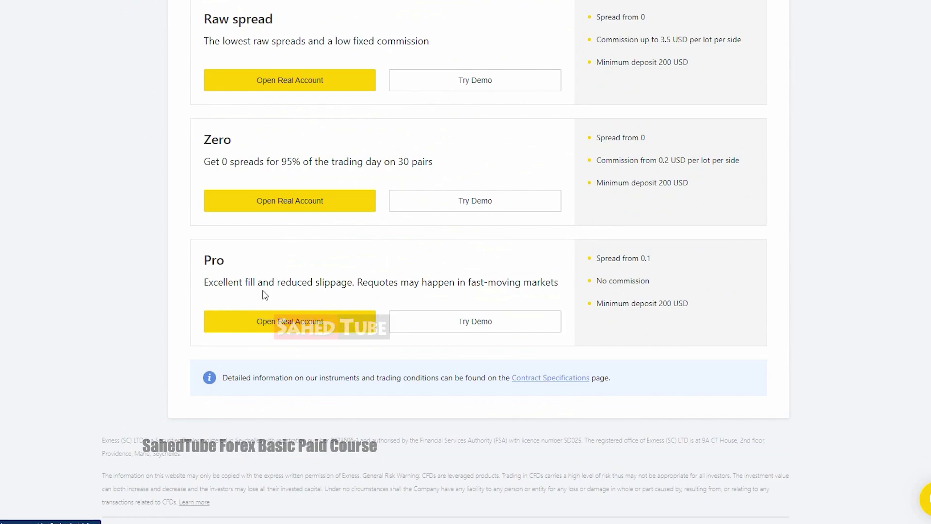
Step: Start a Pro demo account on Try Demo, toggling Account type to Real and back to Demo
left_click(524, 324)
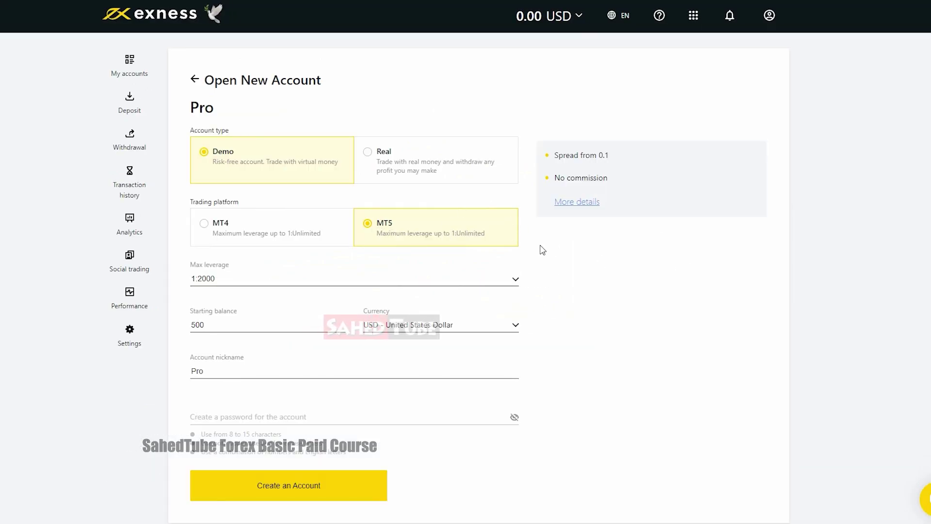
left_click(375, 154)
left_click(219, 157)
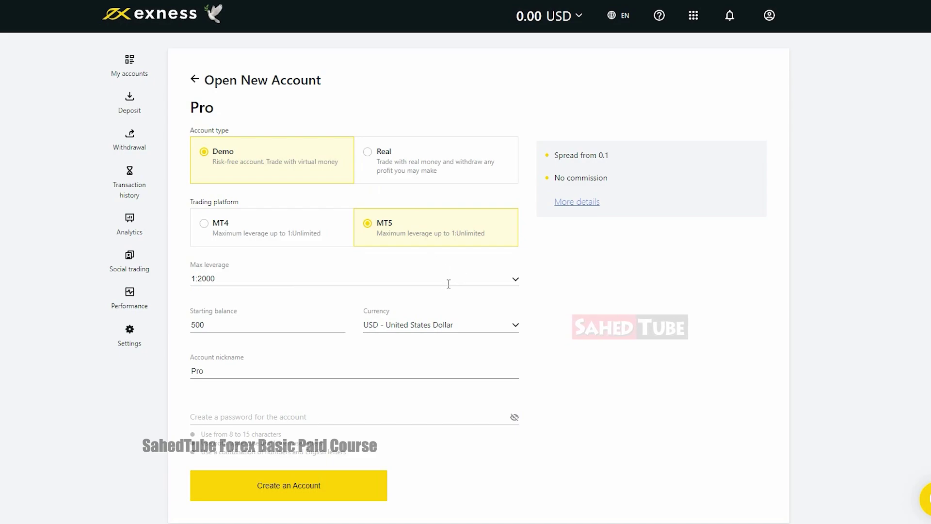
Step: Choose MT4 with 1:200 max leverage and select the 500 starting balance to change it to 100
left_click(232, 235)
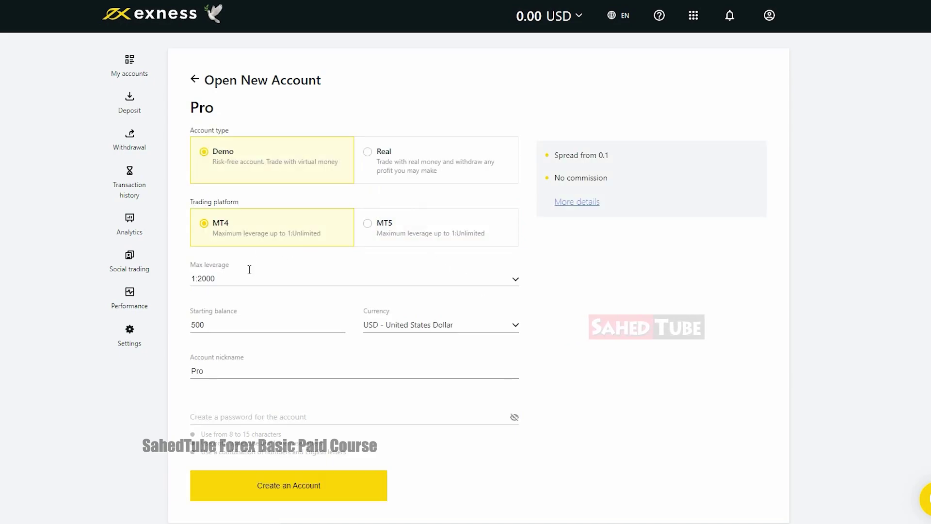
scroll(302, 267, "down", 1)
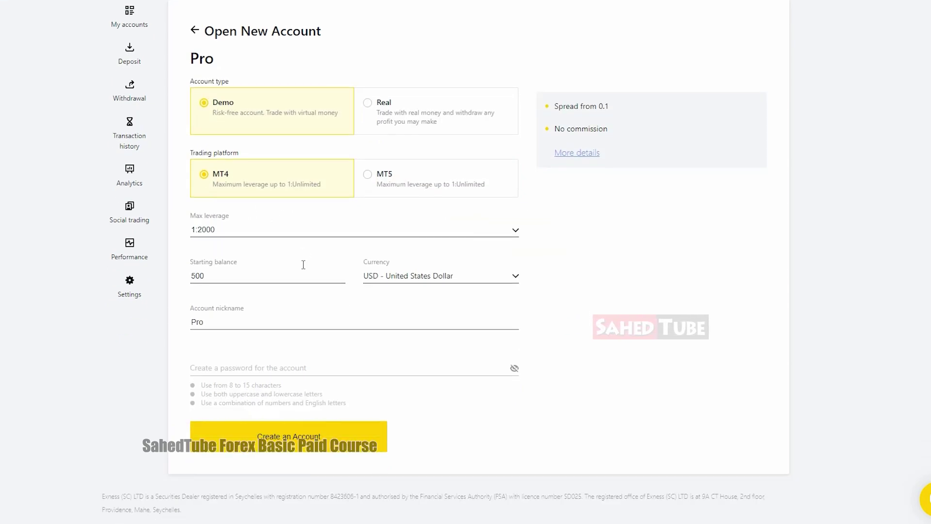
left_click(313, 224)
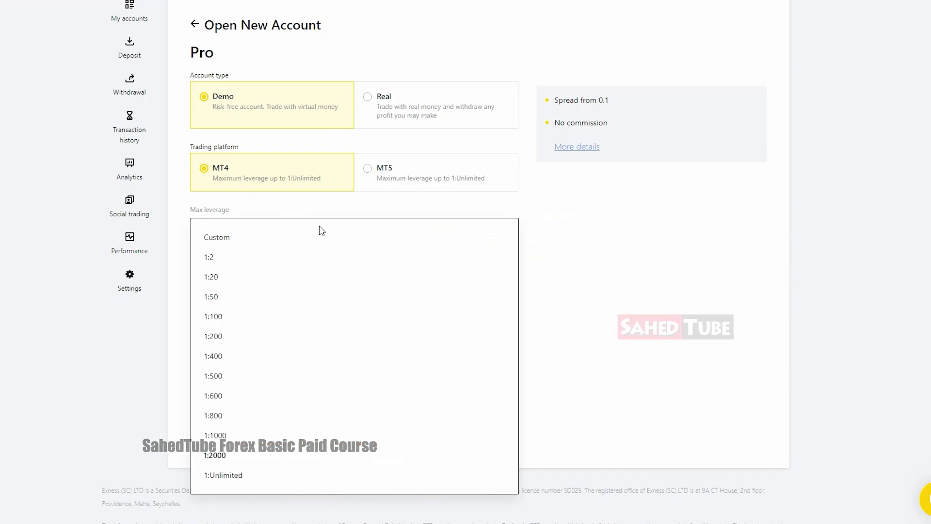
left_click(224, 337)
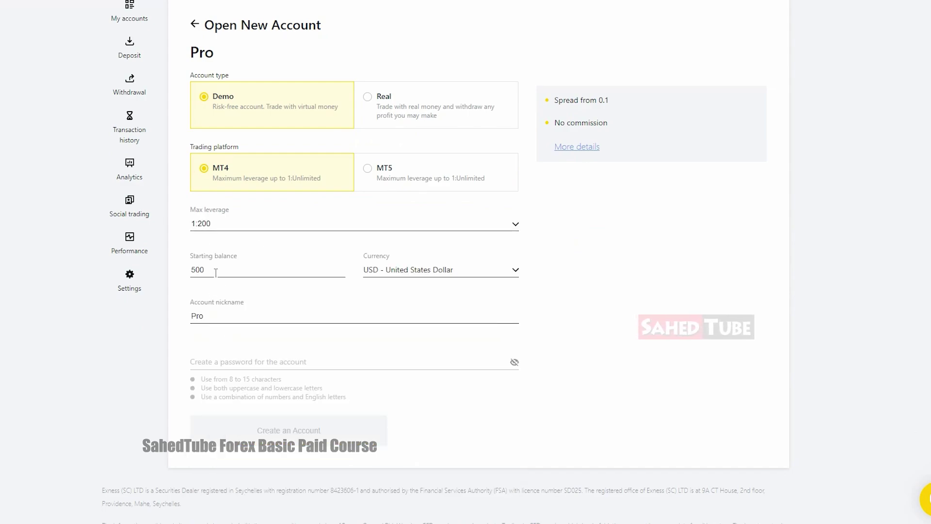
left_click_drag(211, 266, 177, 274)
left_click_drag(232, 266, 184, 271)
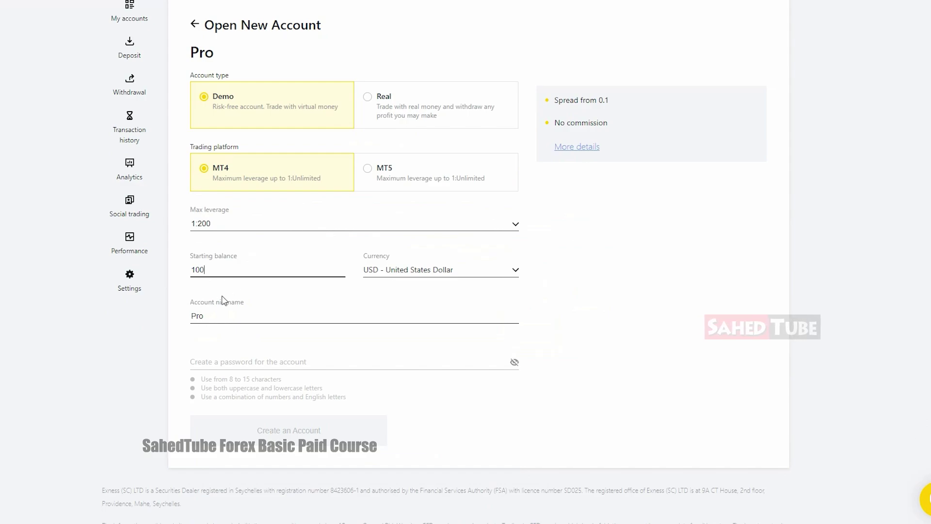
Step: Replace the default nickname Pro with a new personal nickname
left_click(213, 317)
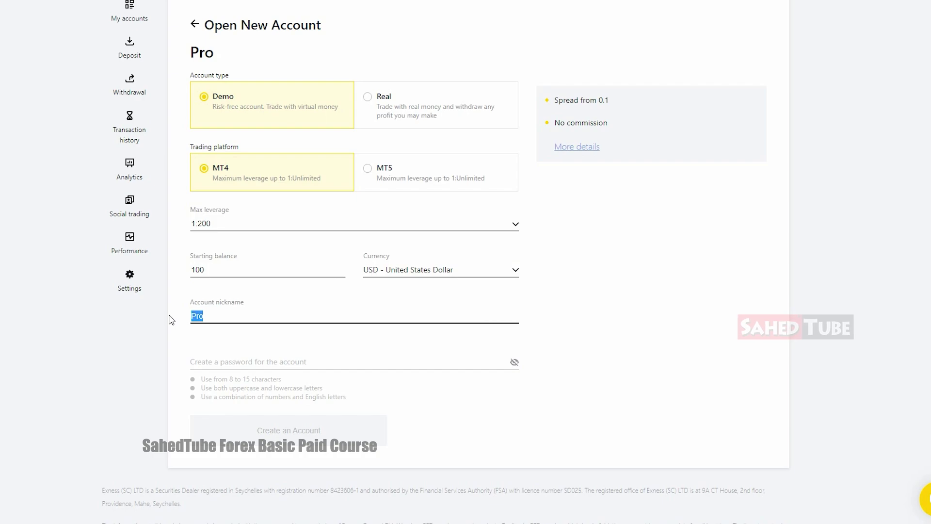
key("BackSpace")
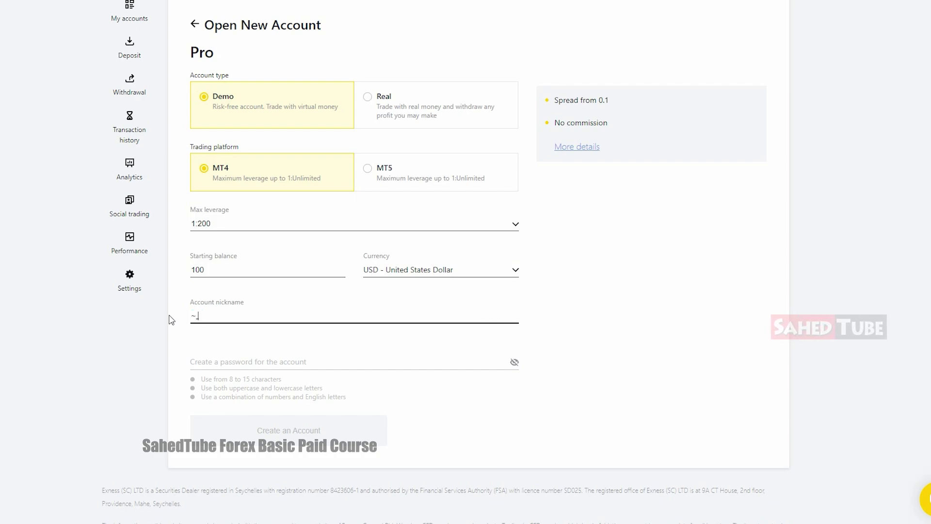
type("Sadia")
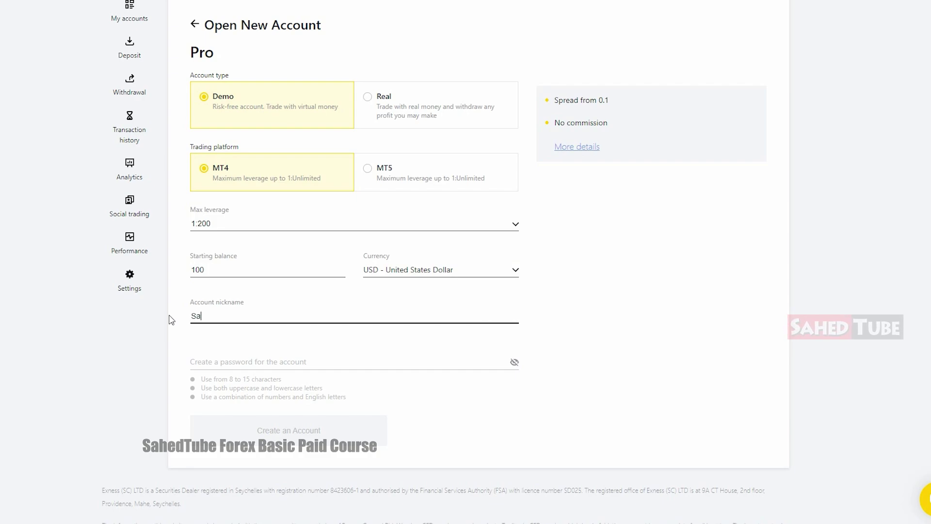
Step: Enter an account password with its characters shown, then scroll the form back down
left_click(242, 361)
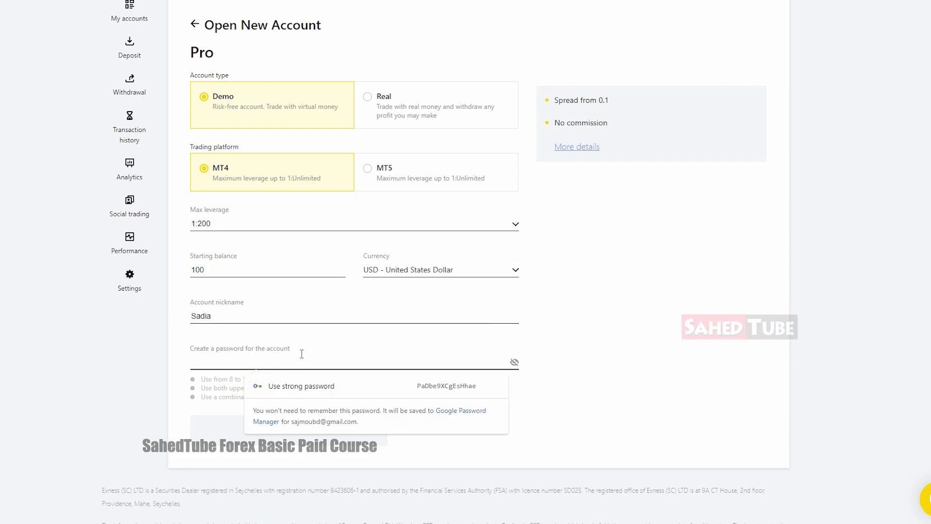
left_click(514, 361)
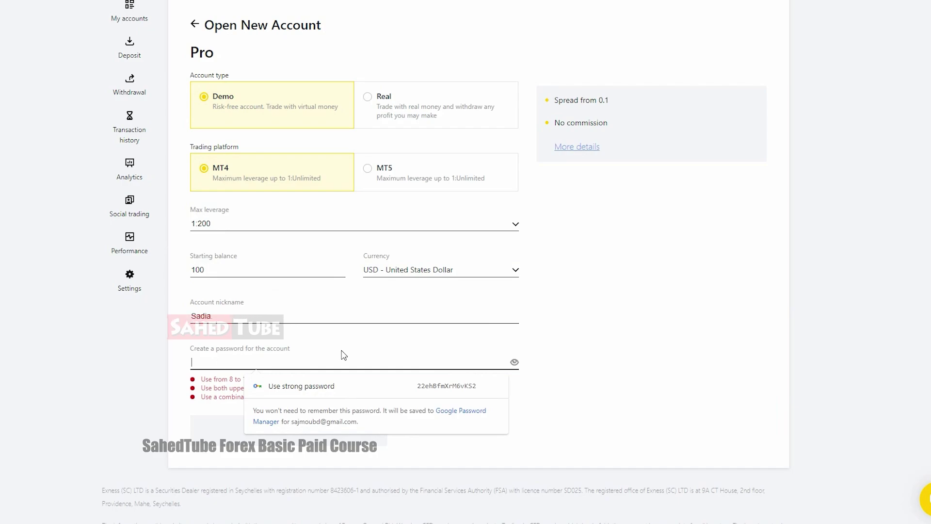
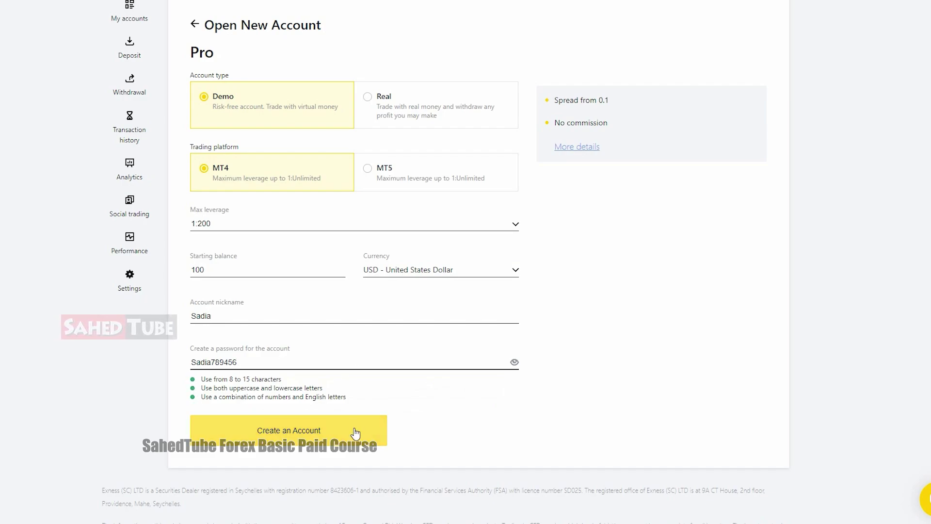
scroll(394, 416, "up", 1)
scroll(383, 407, "down", 2)
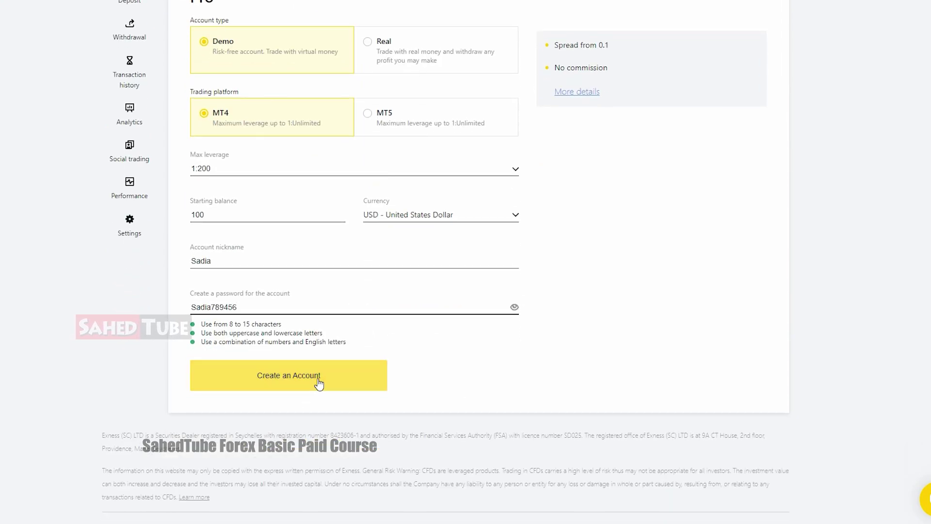
Step: Create the Pro demo account, dismiss Chrome's save-password popup, and highlight the new account number
left_click(341, 381)
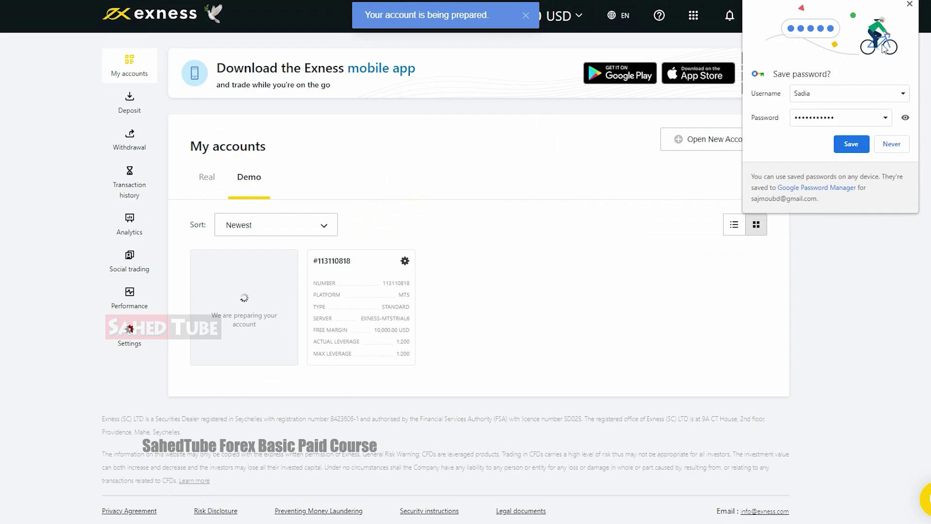
left_click(910, 5)
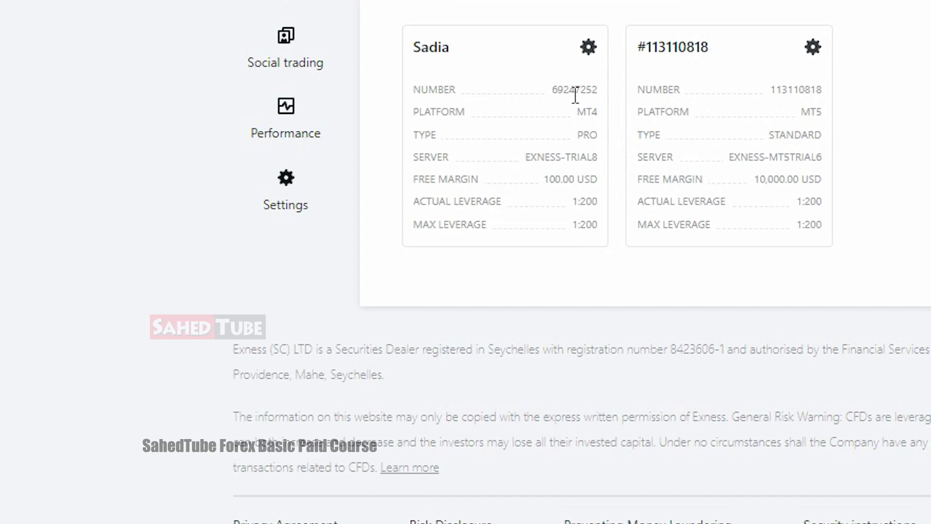
double_click(580, 89)
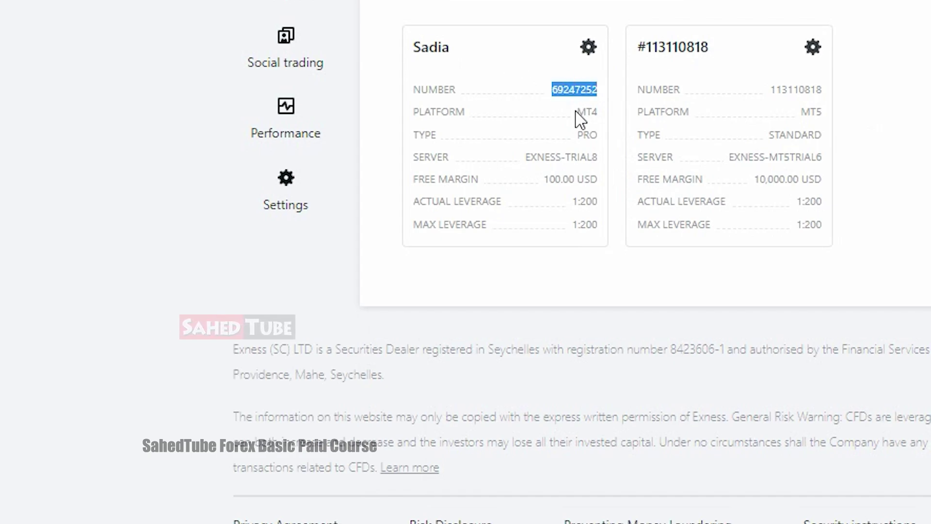
Step: Highlight the new card's MT4 platform, server name, 100.00 USD free margin and 1:200 leverage
left_click_drag(576, 111, 597, 138)
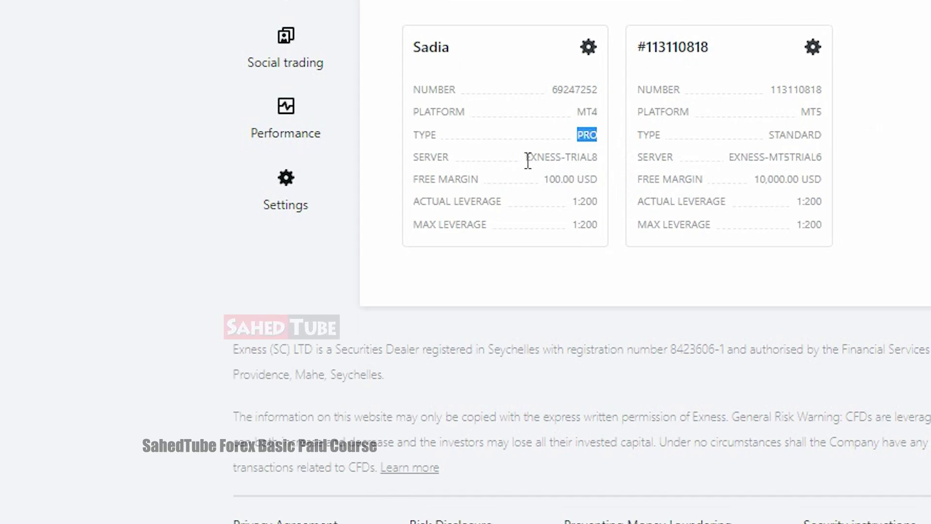
left_click_drag(528, 160, 601, 159)
left_click(589, 159)
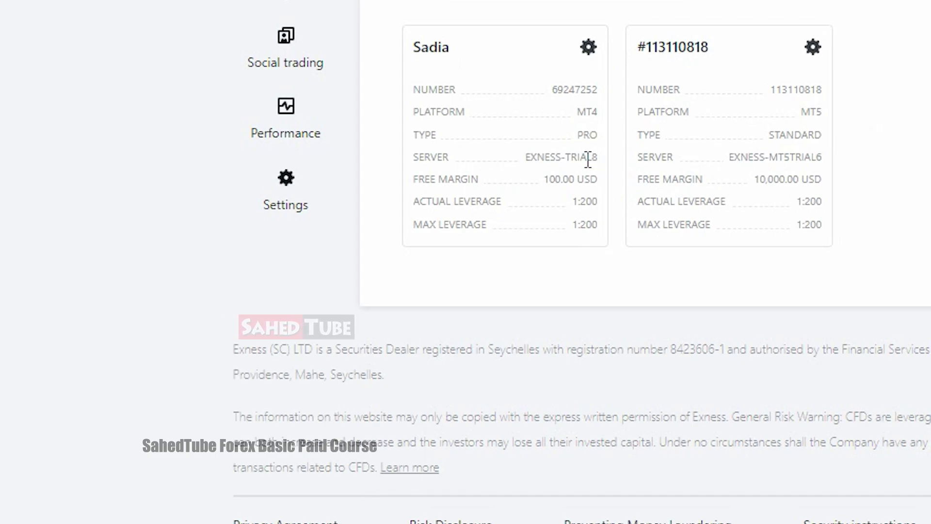
left_click_drag(570, 160, 604, 169)
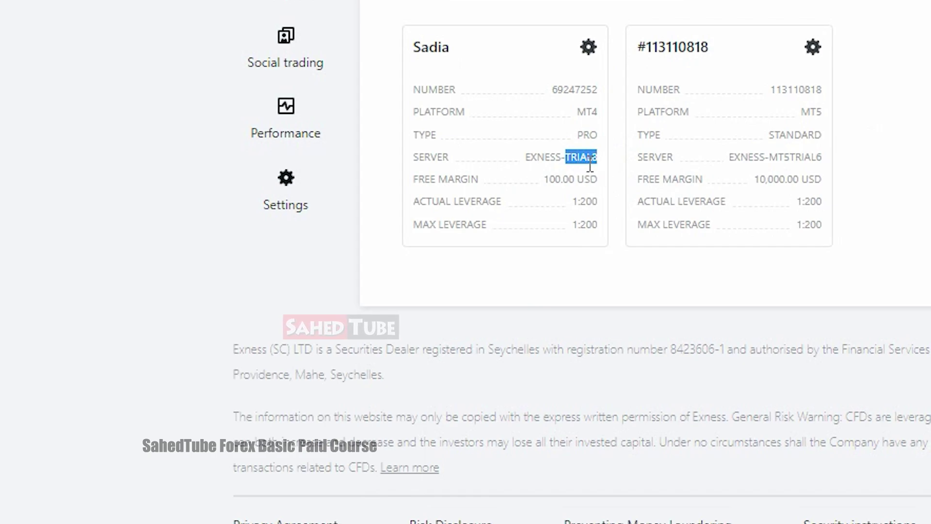
left_click(593, 161)
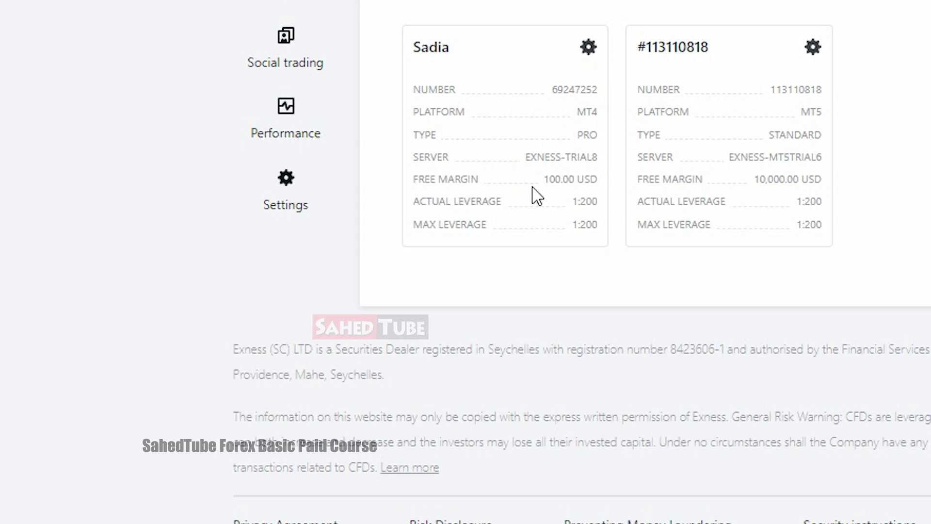
left_click_drag(543, 184, 597, 179)
left_click(587, 184)
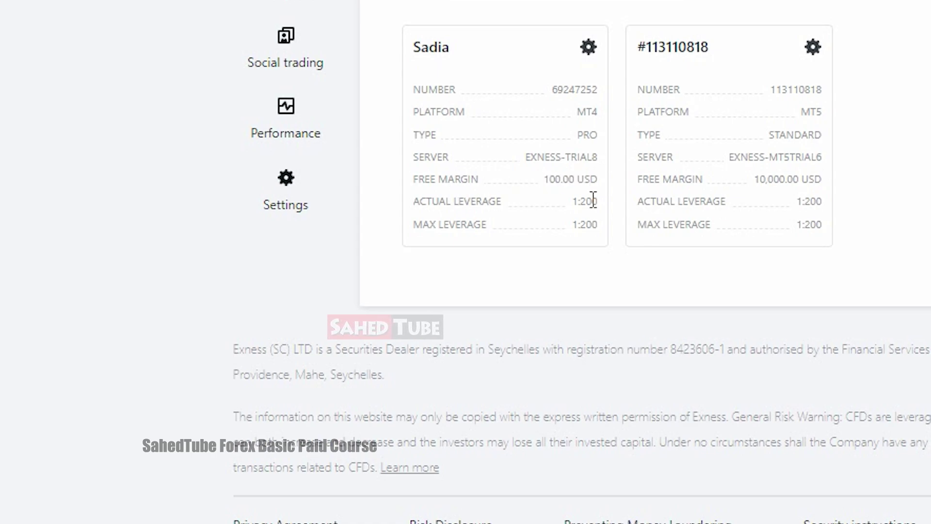
left_click(580, 214)
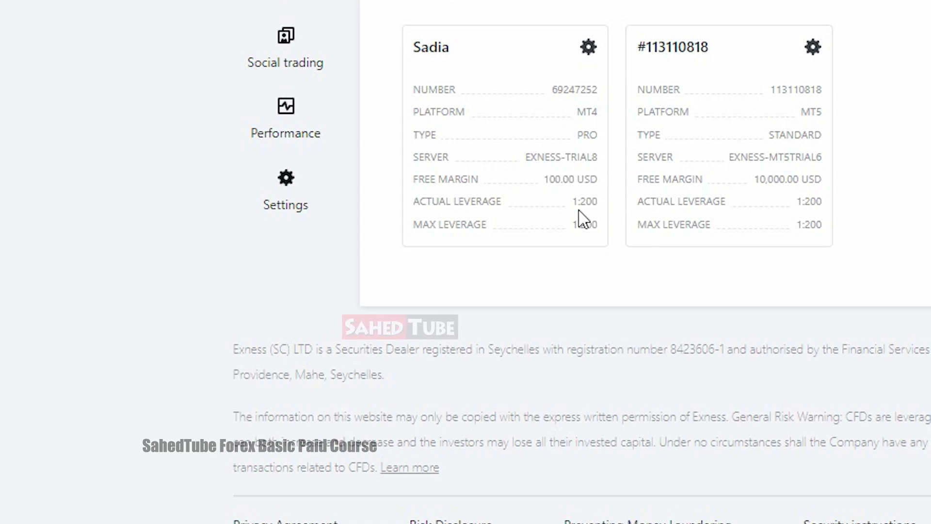
left_click_drag(572, 204, 612, 212)
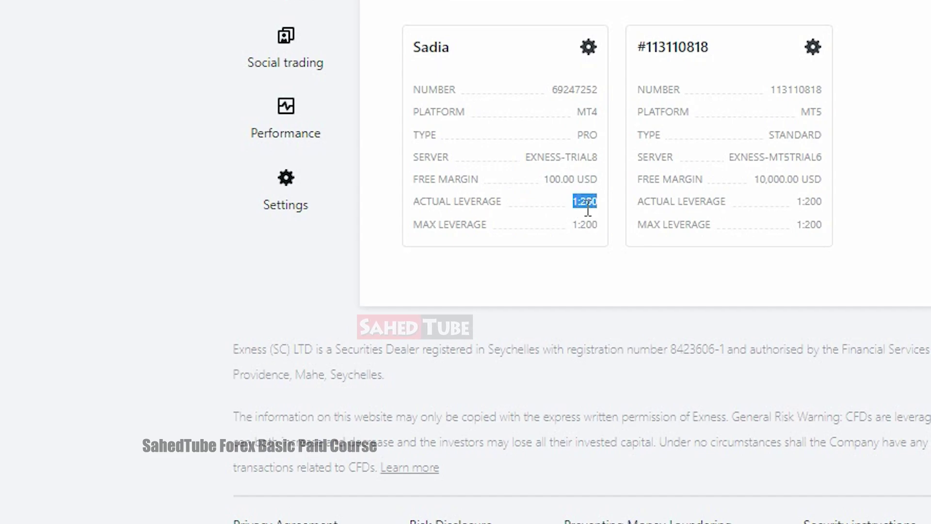
left_click(704, 142)
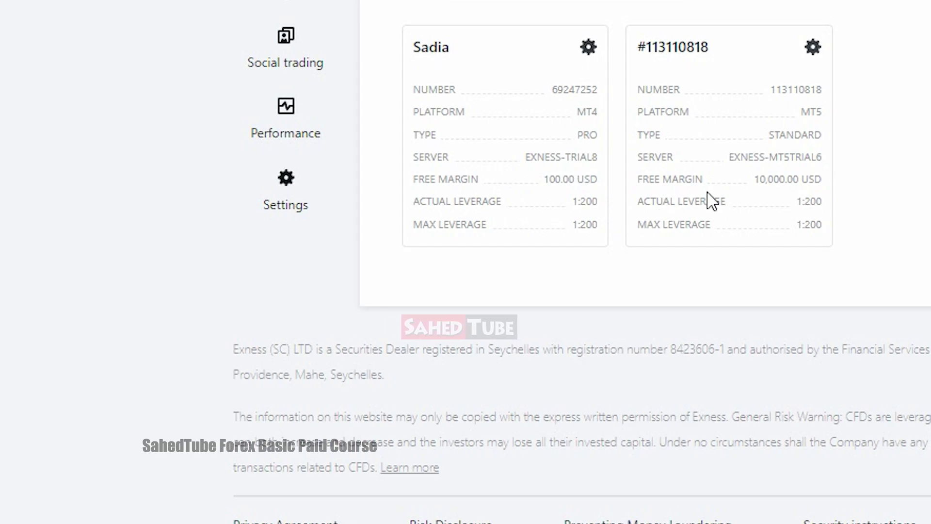
Step: Open and close the new demo account's gear options menu
left_click(588, 49)
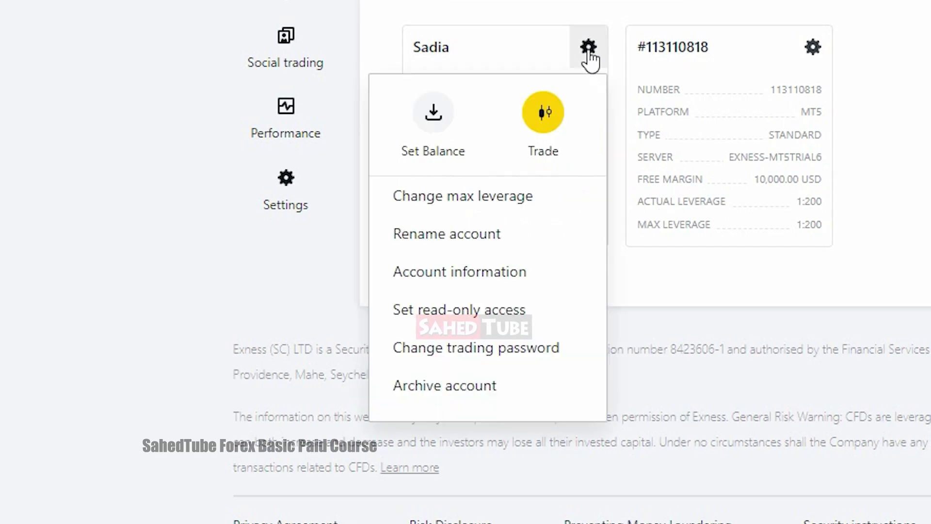
left_click(588, 49)
left_click(588, 48)
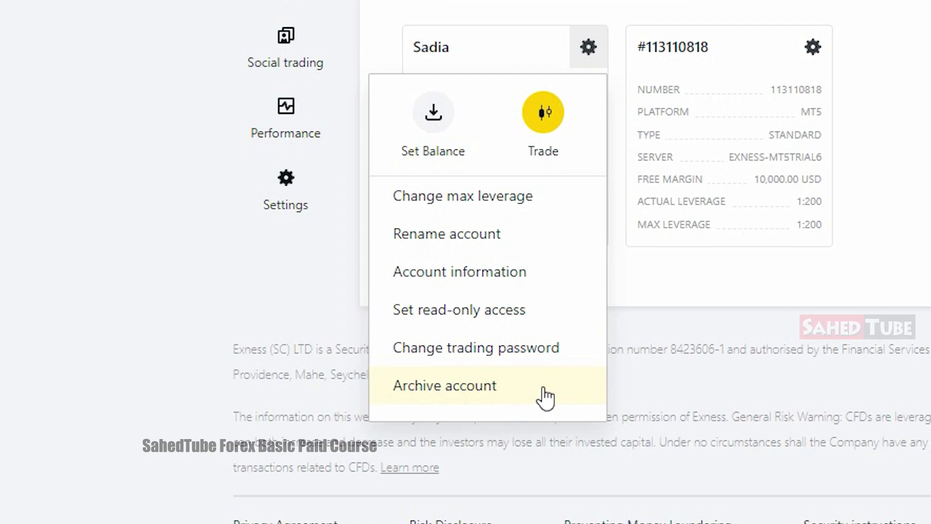
left_click(800, 156)
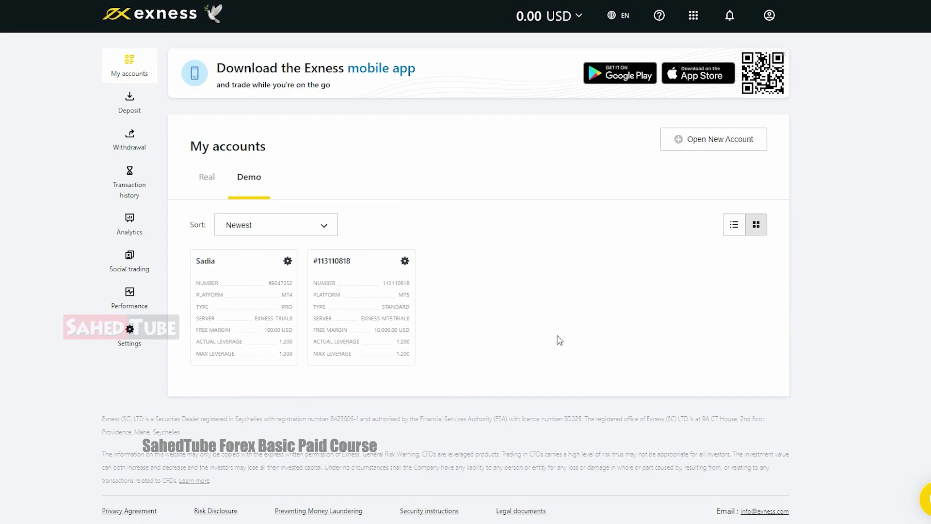
Step: Reopen and close the account options, then go to Open New Account
left_click(288, 262)
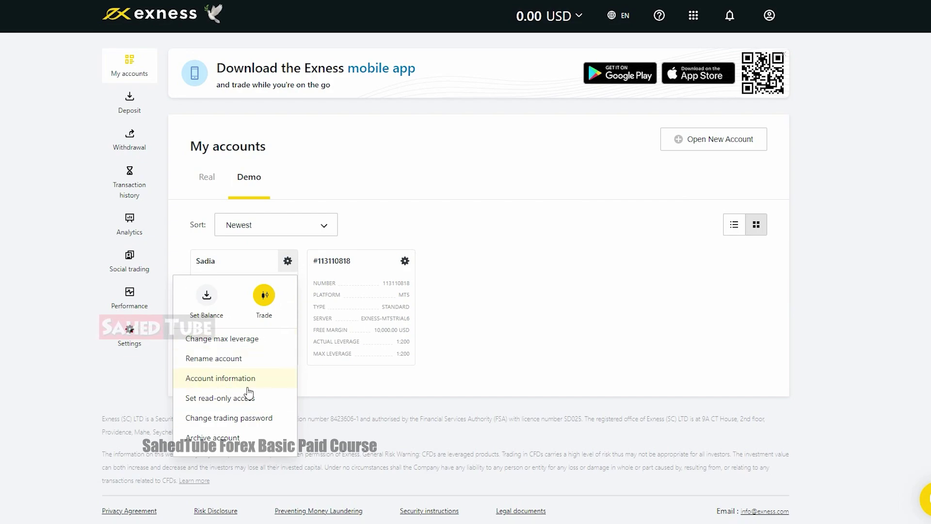
left_click_drag(184, 375, 285, 382)
left_click(531, 369)
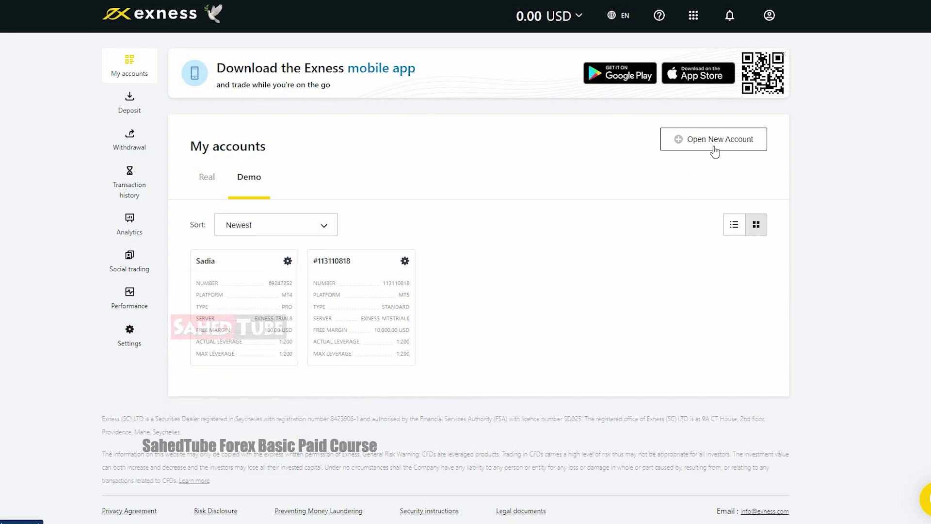
left_click(725, 146)
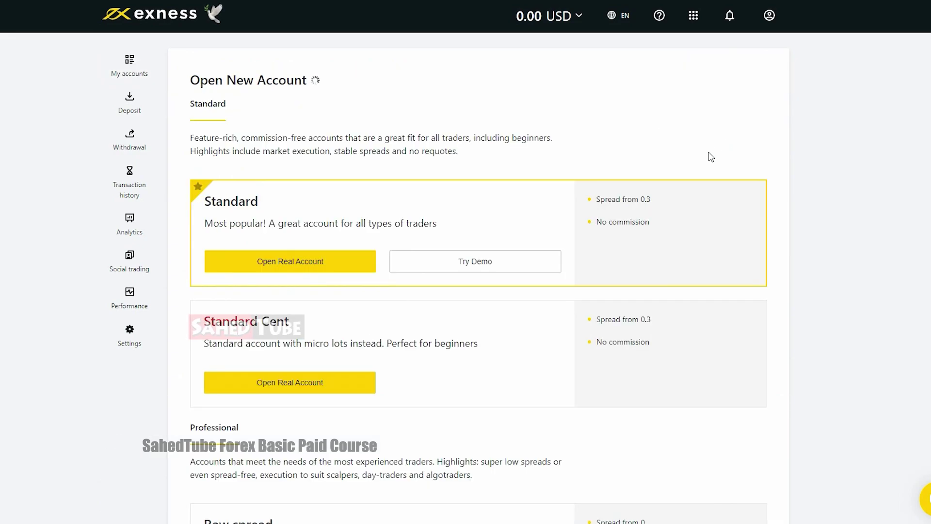
Step: Choose a real Standard account with 1:200 max leverage and select the default nickname Standard
scroll(511, 207, "down", 6)
scroll(508, 217, "up", 5)
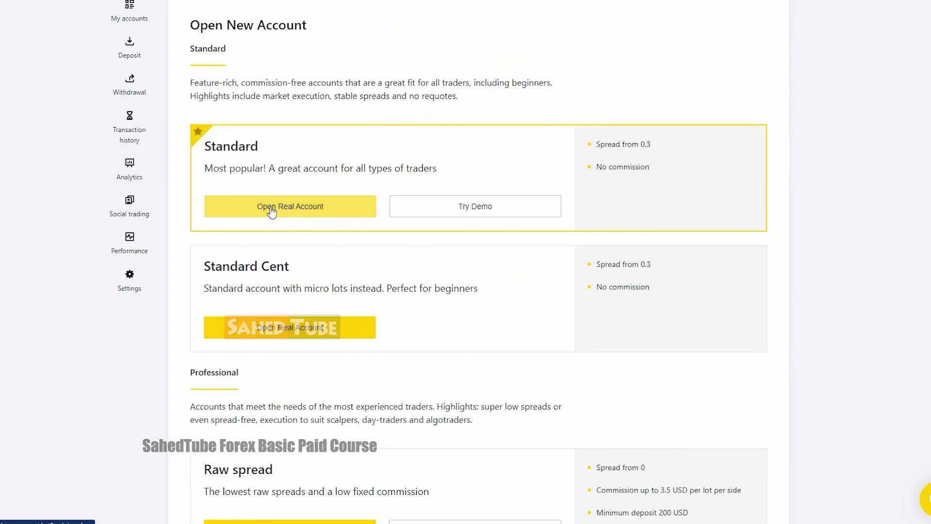
left_click(321, 209)
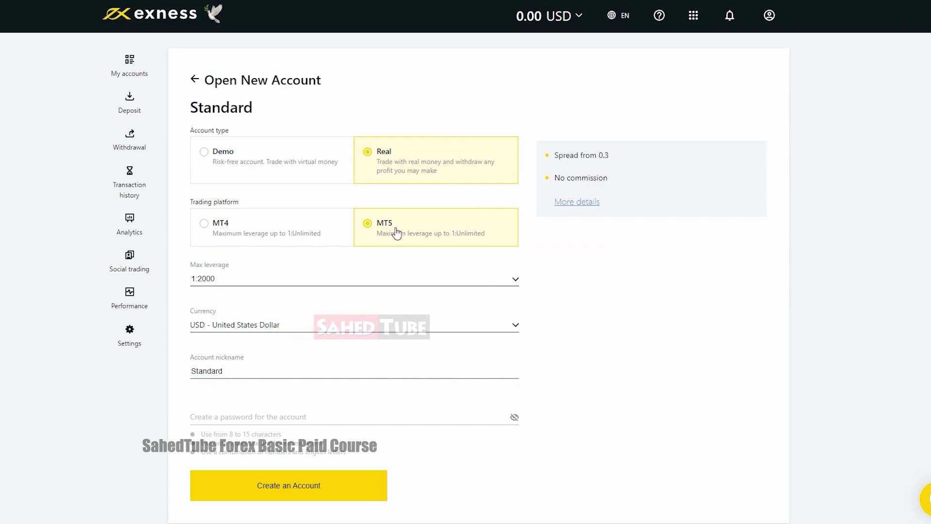
left_click(260, 281)
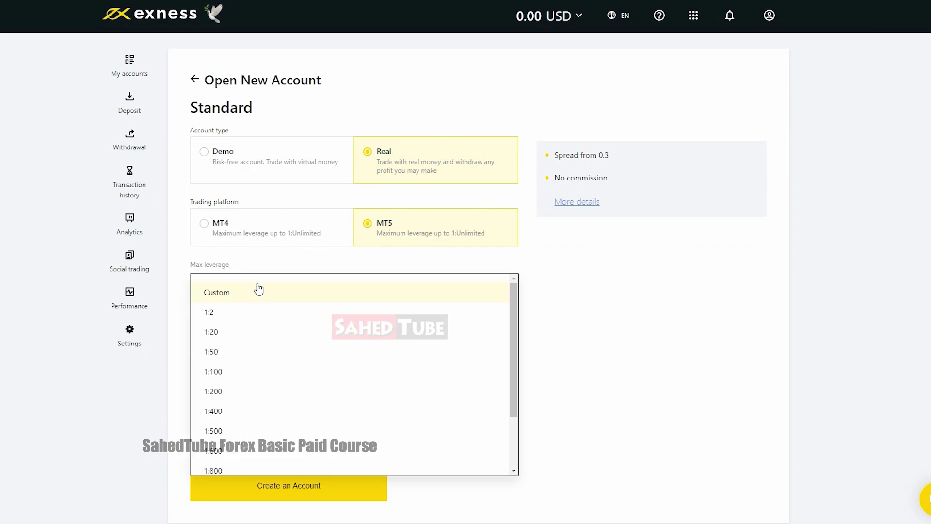
left_click(235, 400)
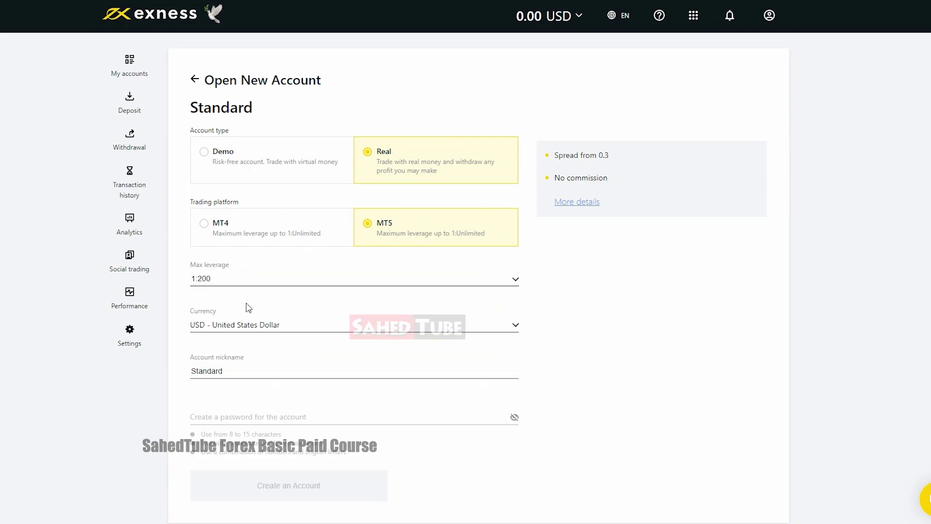
scroll(227, 260, "down", 2)
double_click(201, 261)
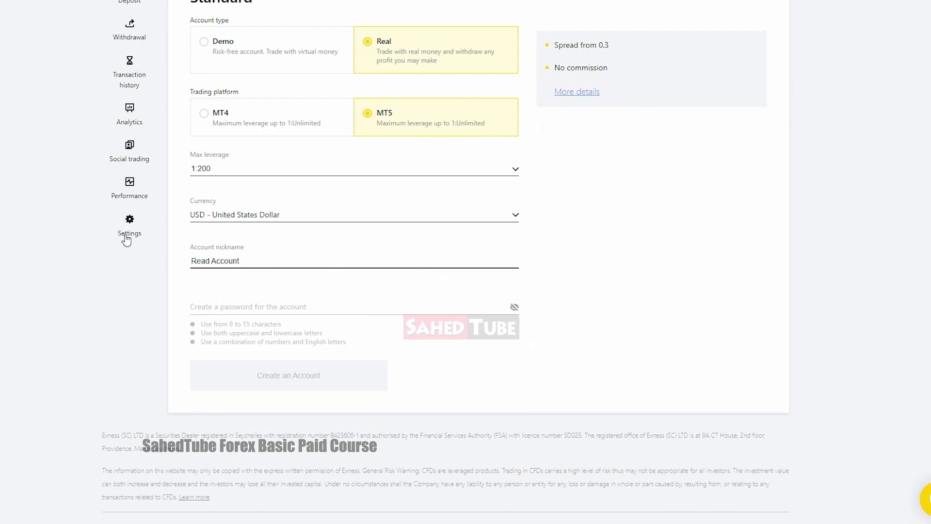
Step: Enter an account password with its characters shown, then create the real MT5 Standard account
left_click(233, 307)
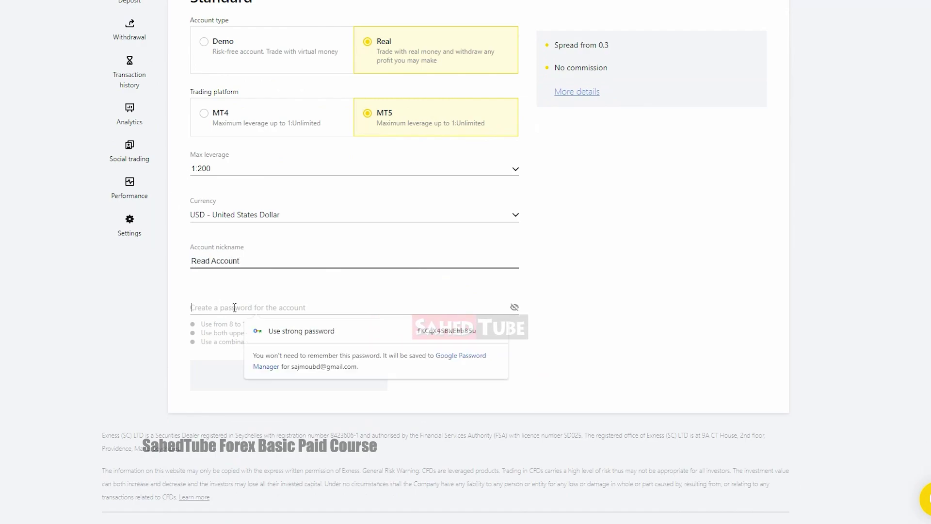
left_click(515, 308)
left_click(280, 310)
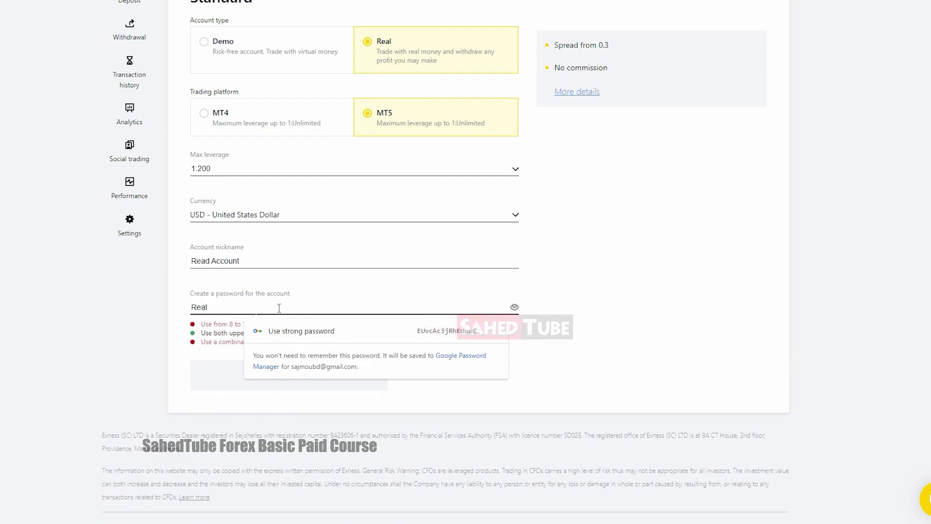
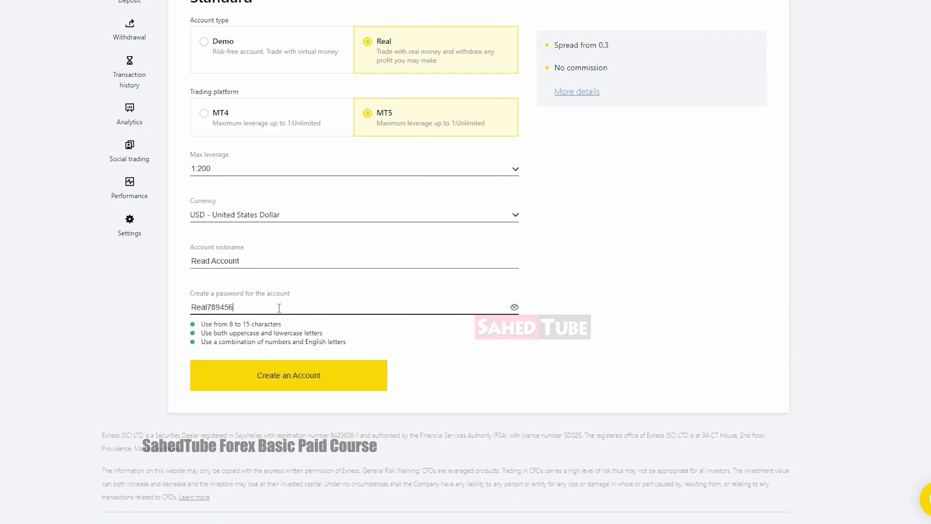
double_click(218, 307)
left_click(281, 305)
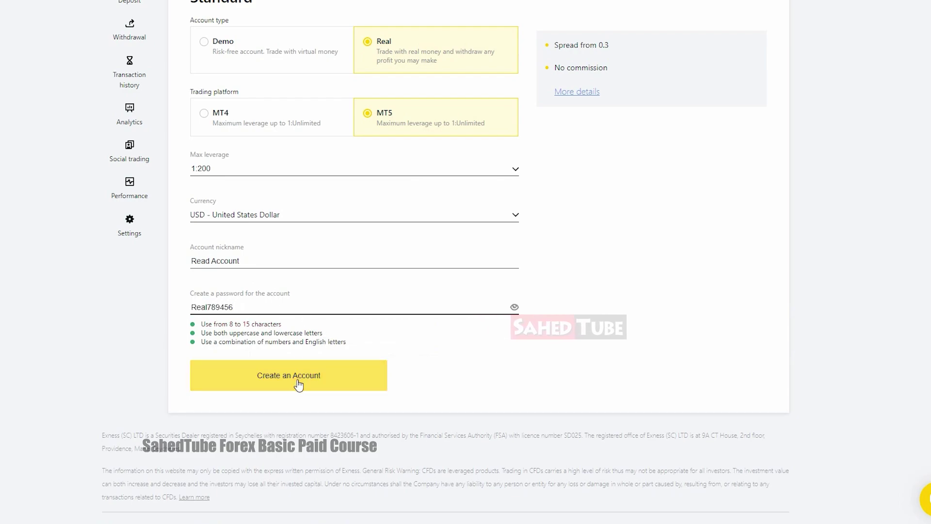
left_click(325, 386)
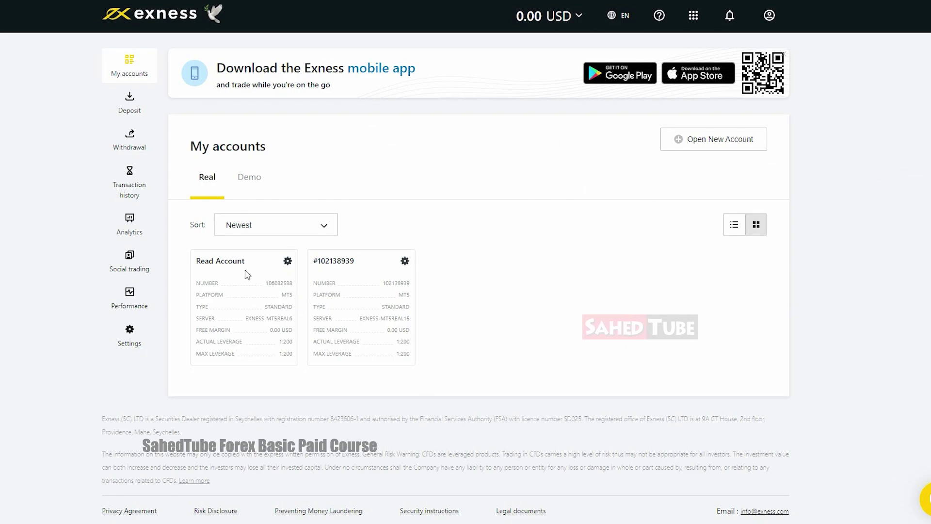
Step: Rename Read Account to 'Real SahedTube' from its gear menu, then show the Demo accounts list
left_click(288, 261)
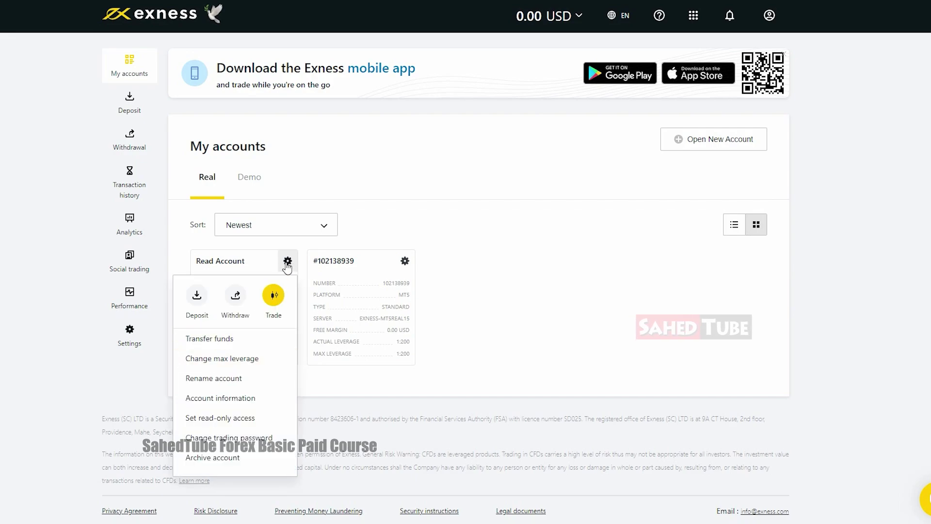
left_click(233, 379)
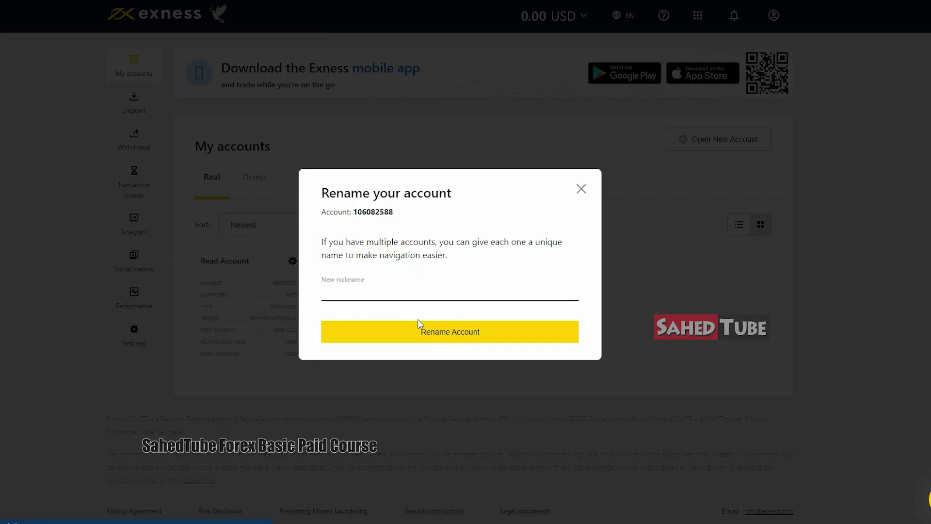
type("Real A")
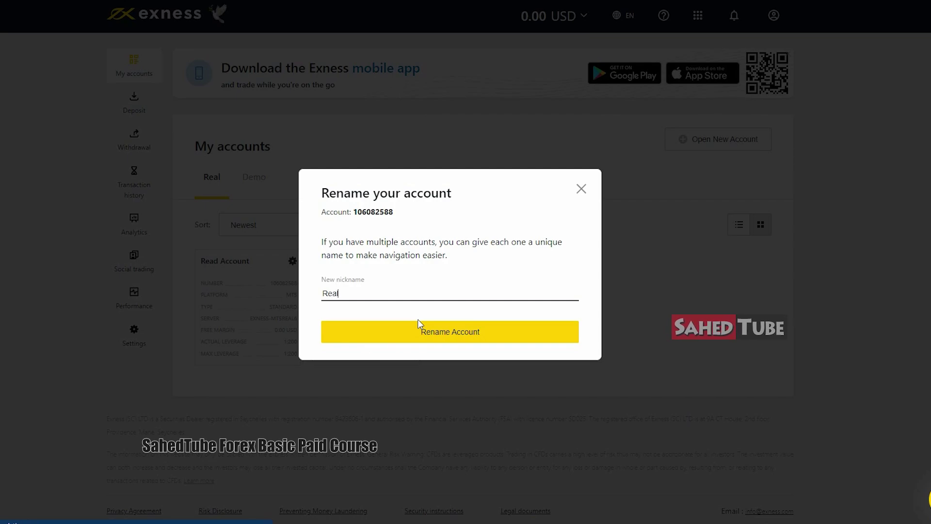
key("BackSpace")
key("BackSpace")
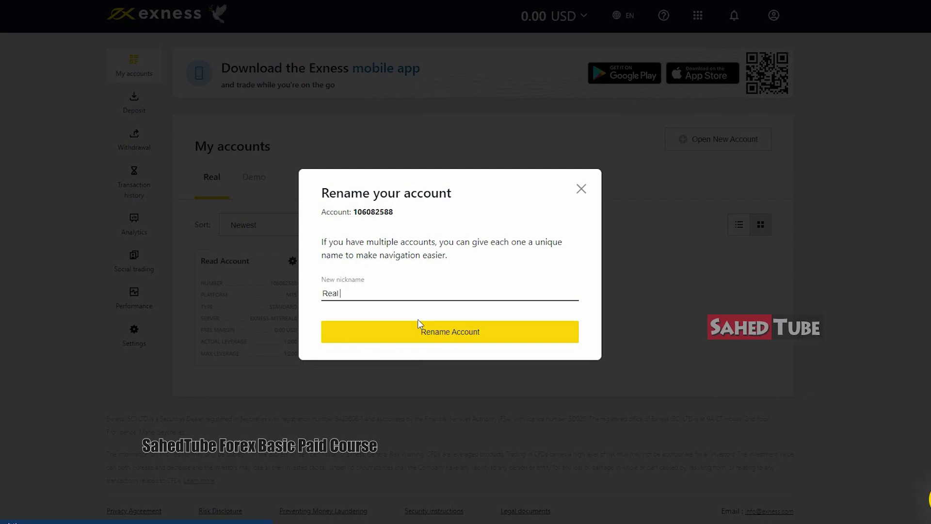
type("Account")
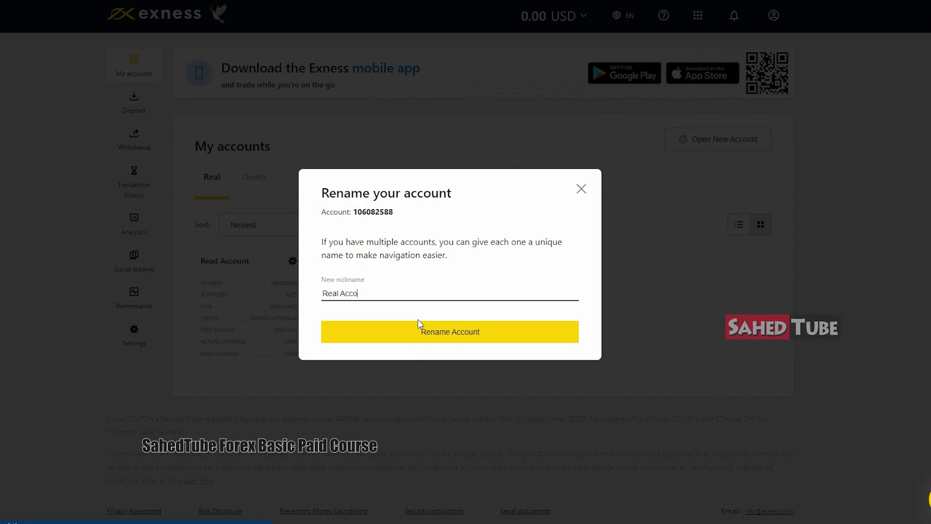
key("BackSpace")
key("BackSpace")
key("BackSpace")
key("BackSpace")
key("BackSpace")
key("BackSpace")
key("BackSpace")
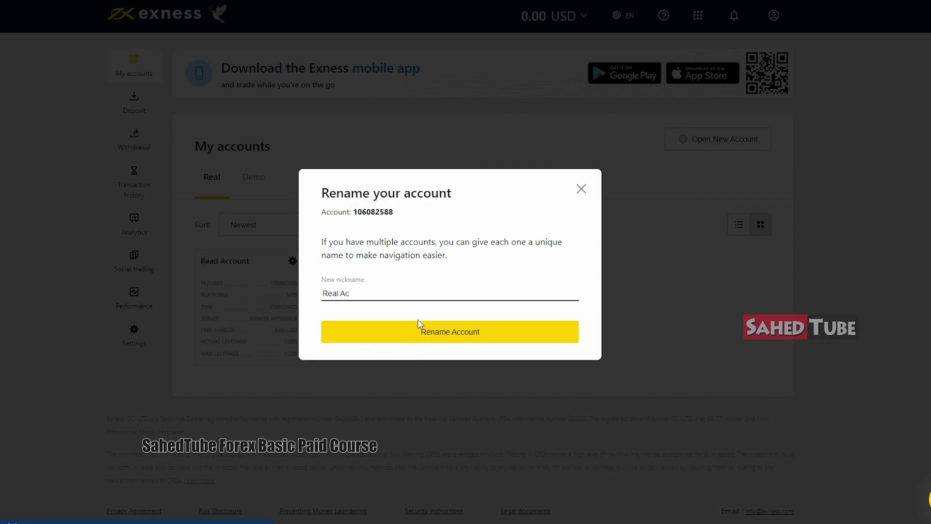
type("SahedTube")
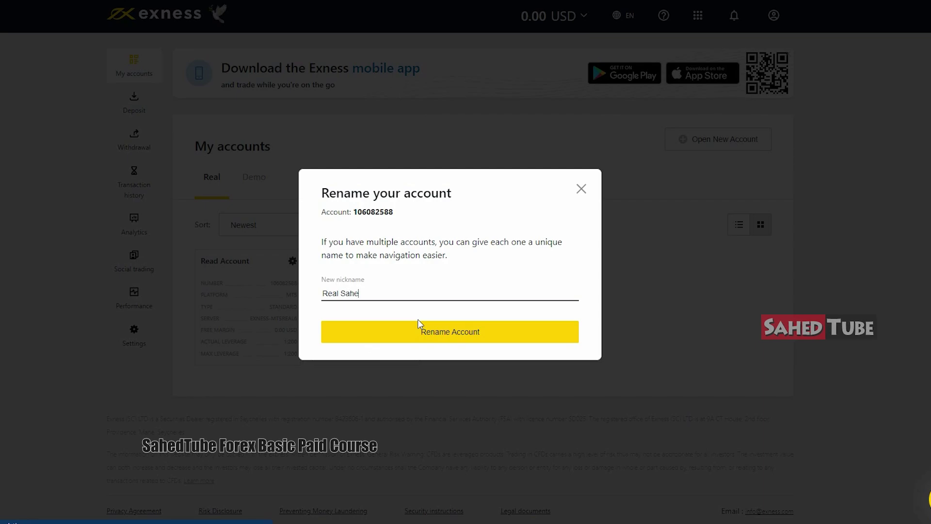
left_click(420, 331)
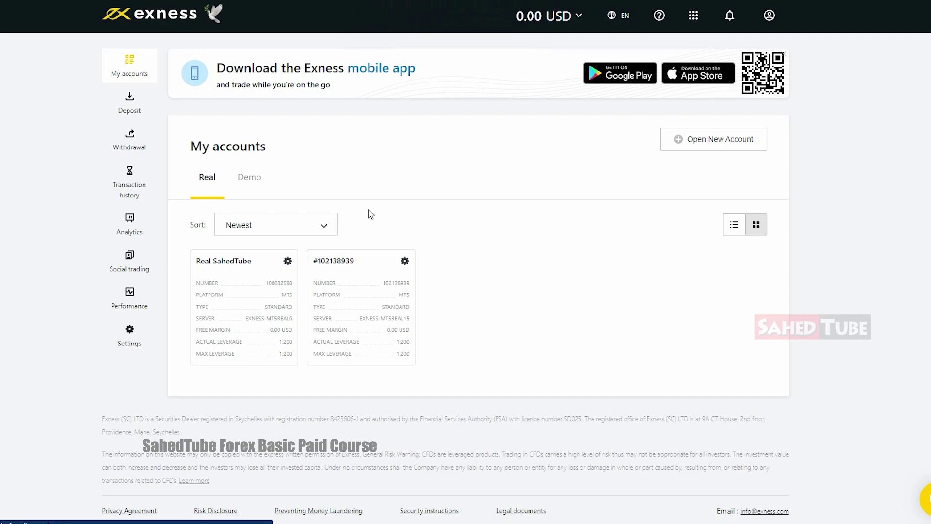
left_click(251, 186)
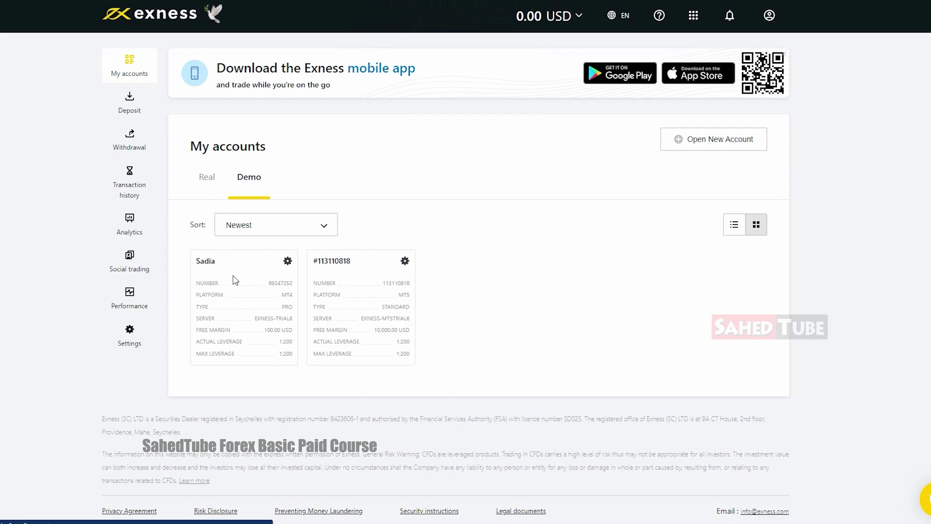
double_click(280, 284)
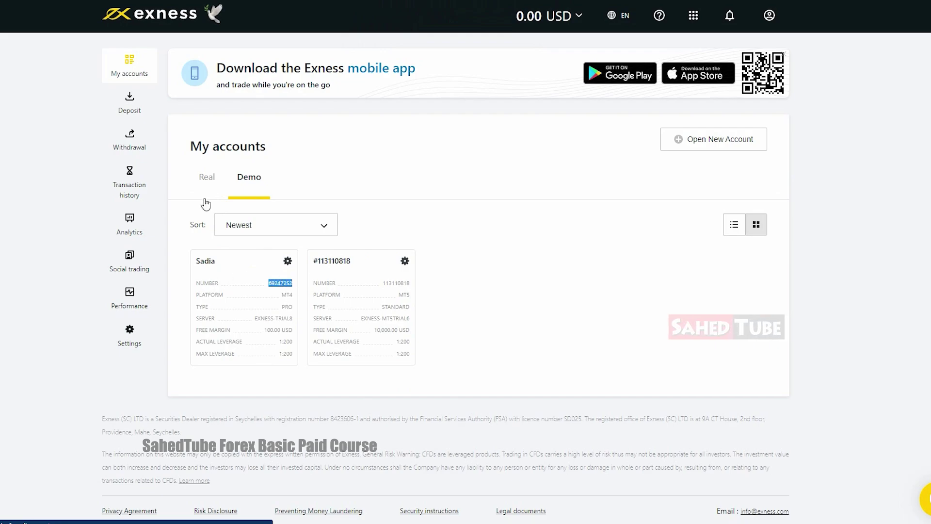
left_click(208, 178)
double_click(281, 283)
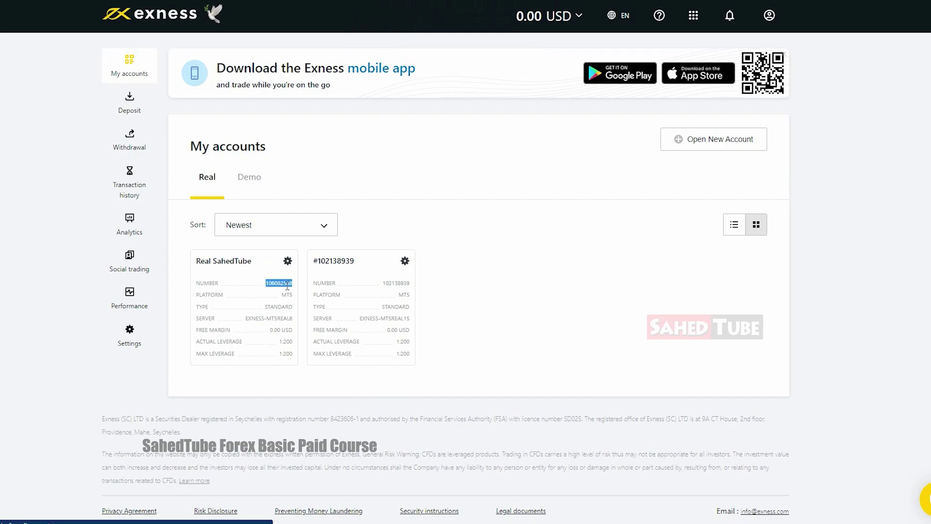
left_click(284, 291)
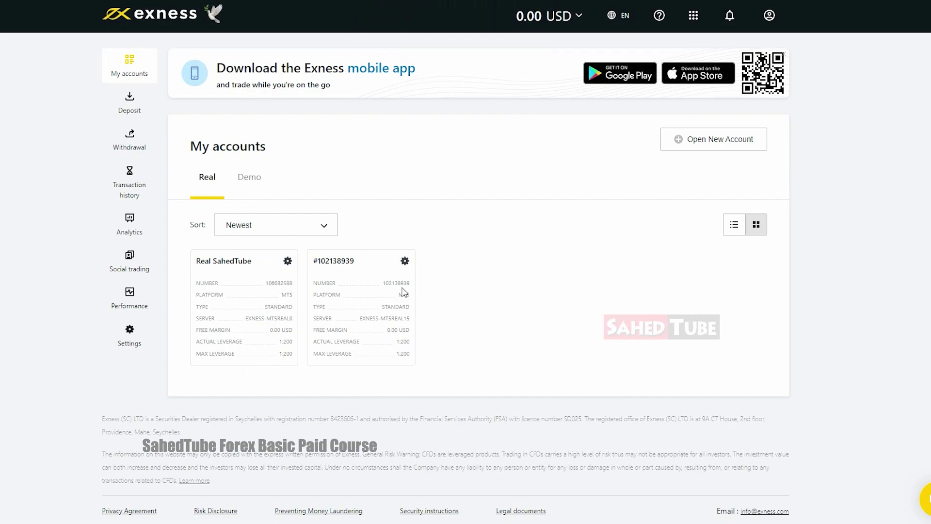
left_click_drag(417, 291, 301, 295)
left_click(301, 295)
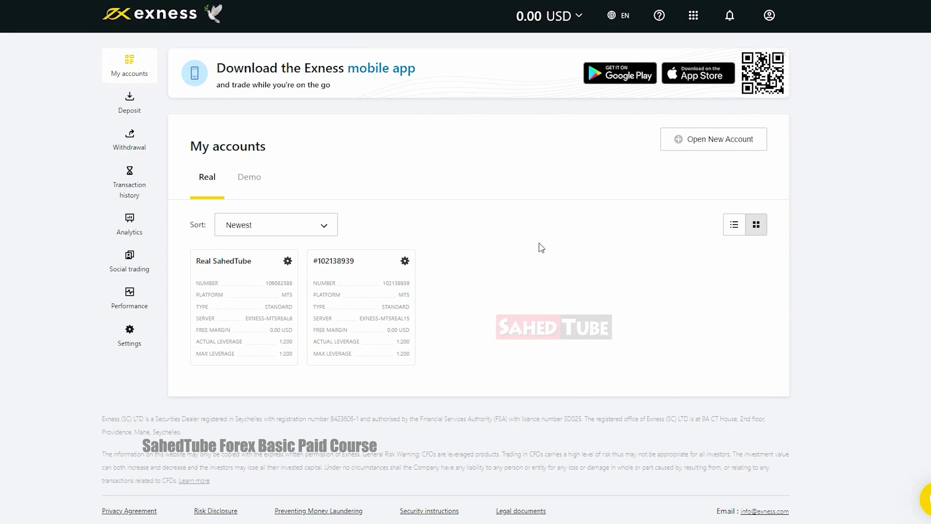
left_click(288, 262)
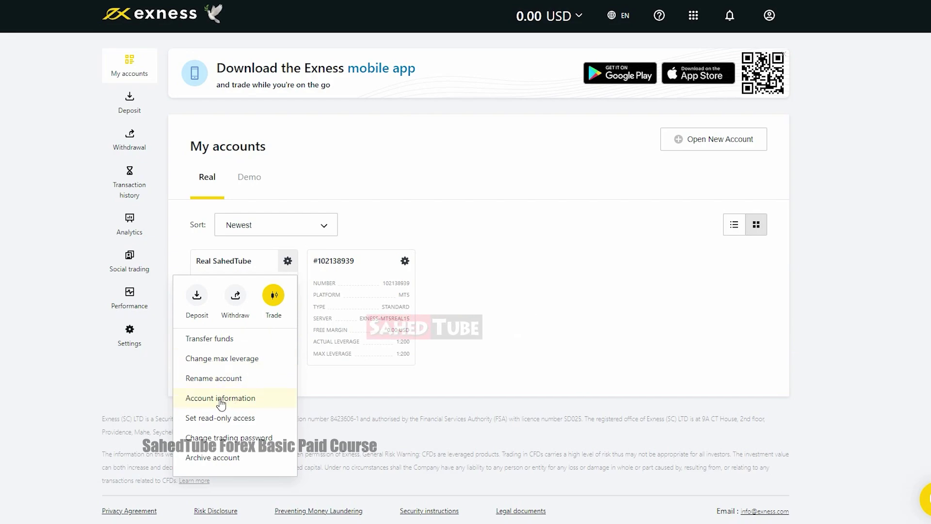
left_click(247, 401)
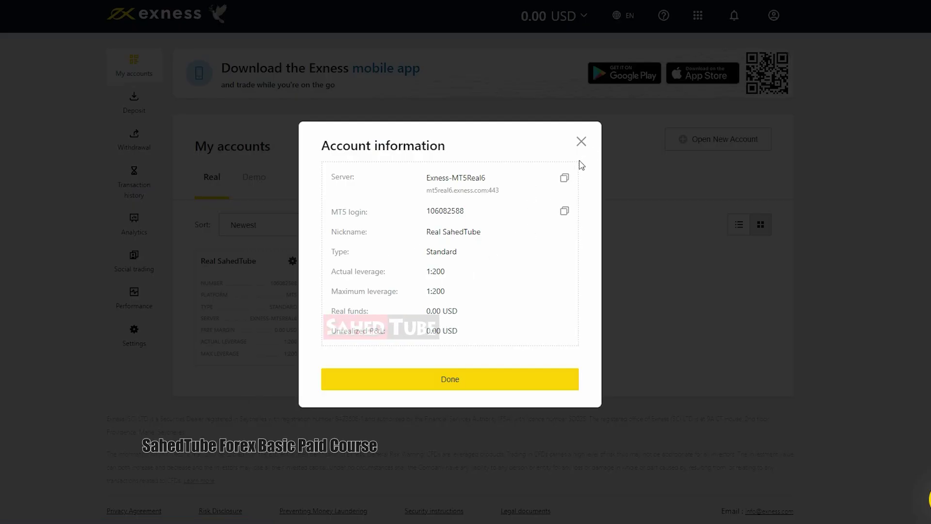
left_click(581, 141)
left_click(287, 262)
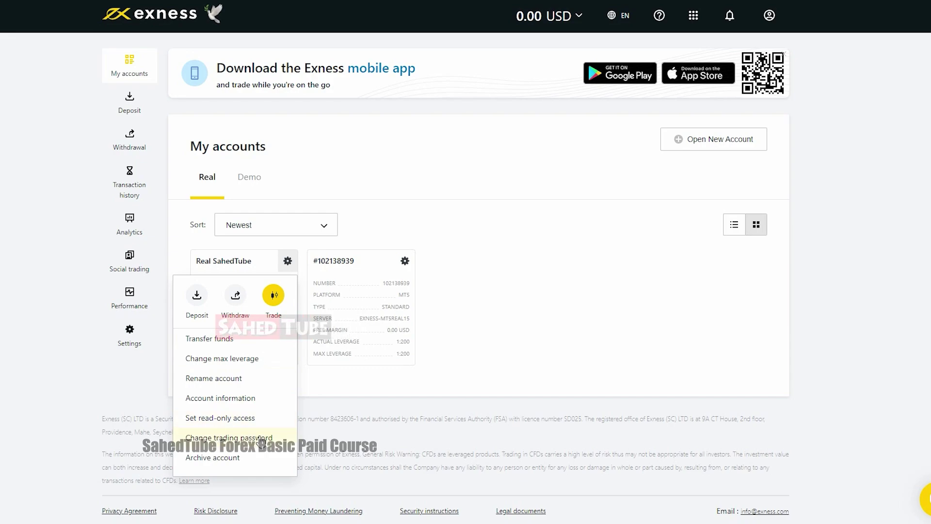
left_click(322, 284)
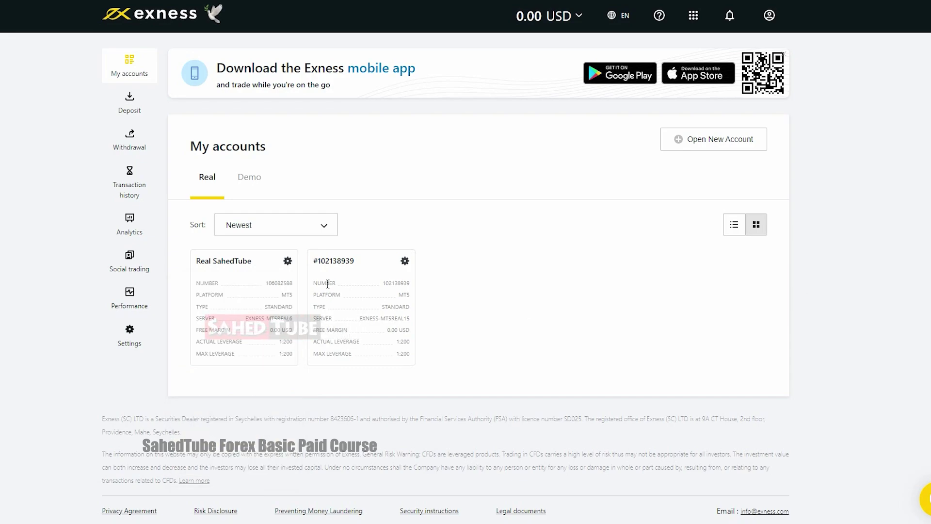
left_click(288, 262)
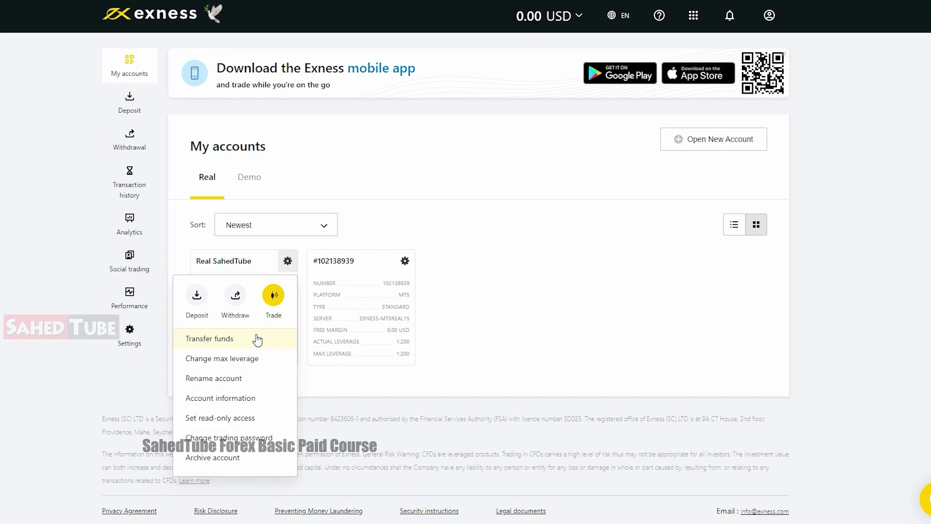
left_click(275, 297)
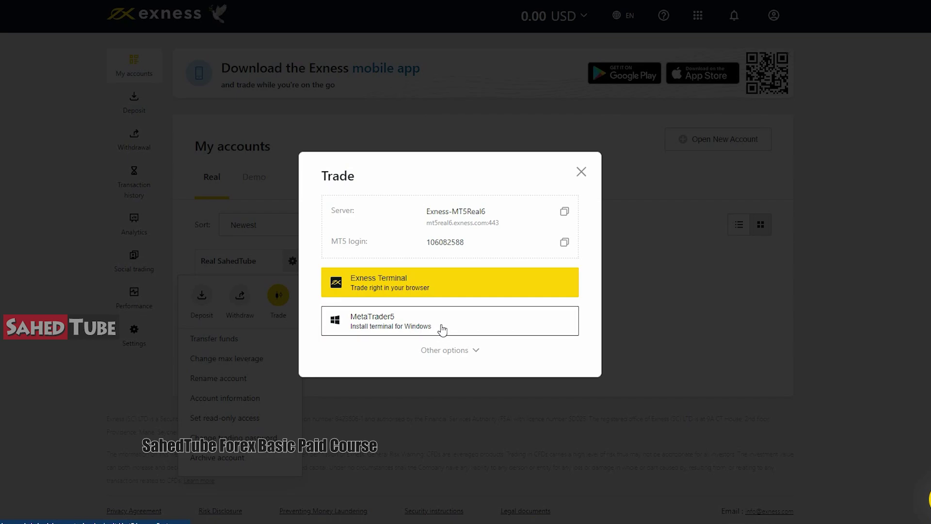
left_click(469, 324)
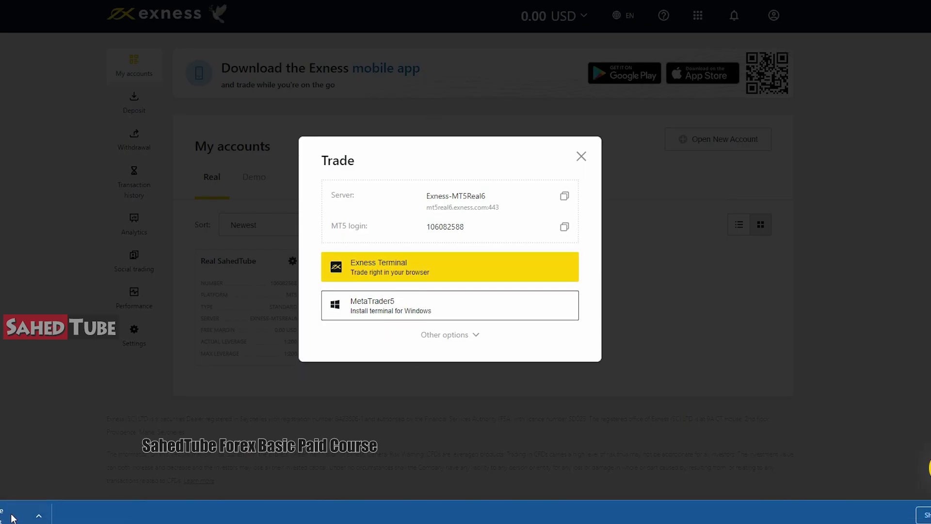
left_click(582, 157)
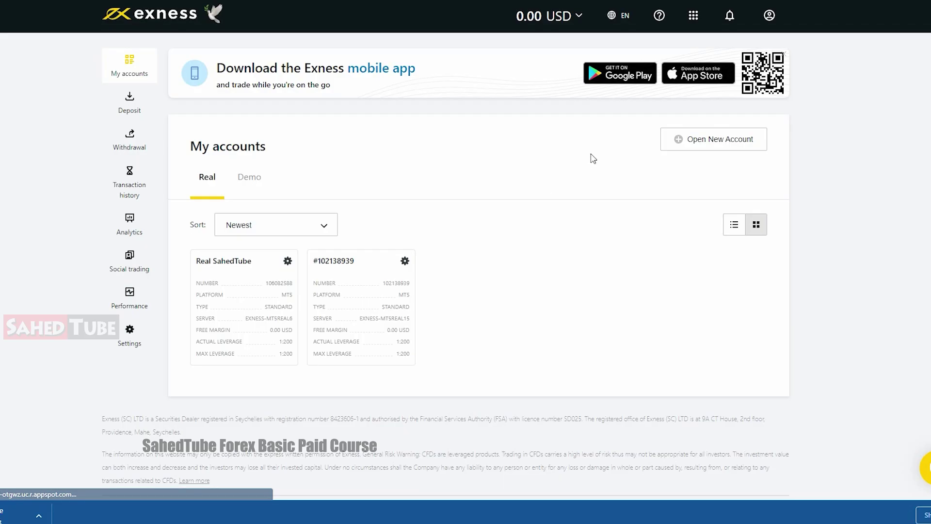